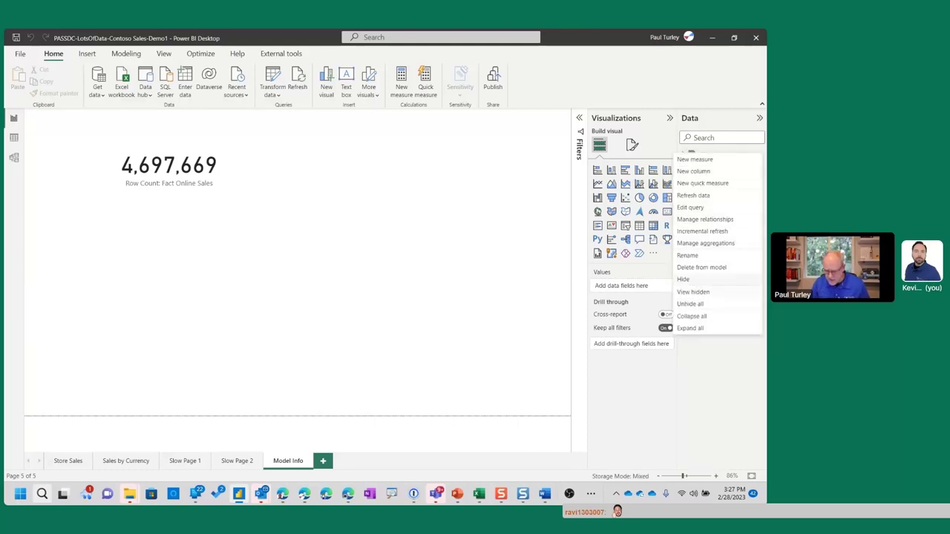
Show the hidden tables in the model and open the Fact Online Sales query for editing in Power Query Editor.
left_click(693, 292)
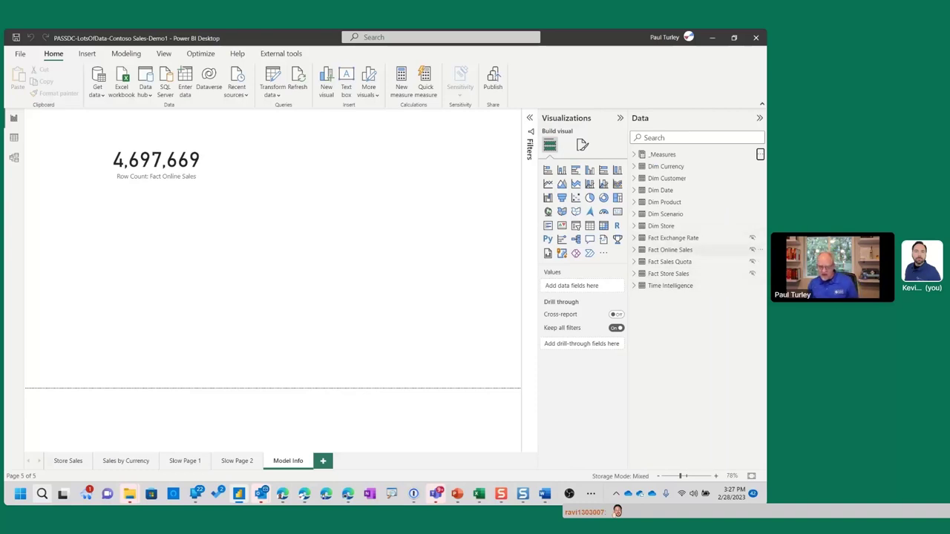
left_click(668, 249)
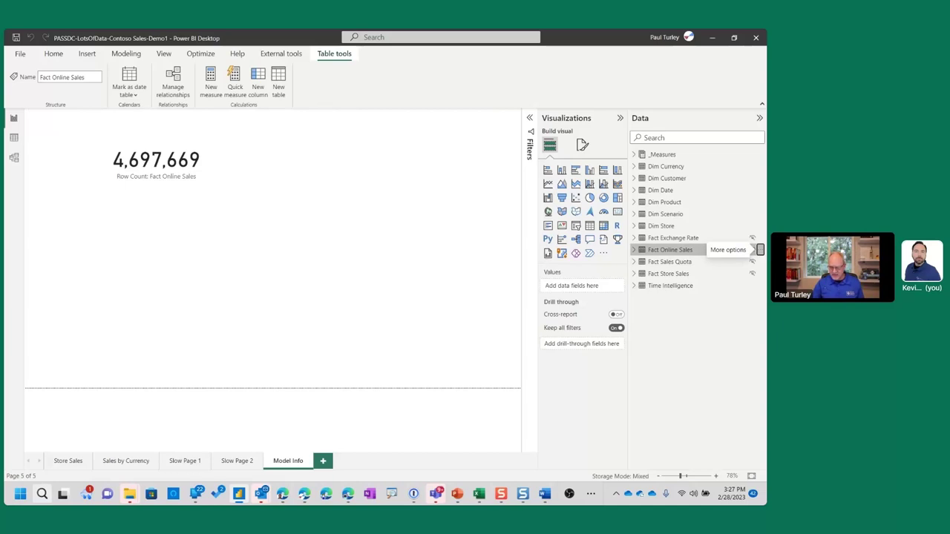
left_click(758, 250)
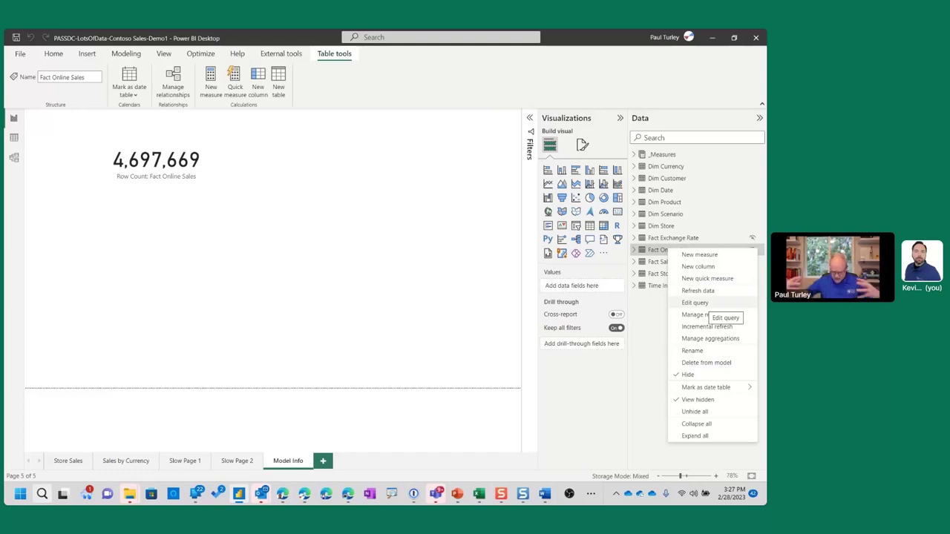
left_click(698, 303)
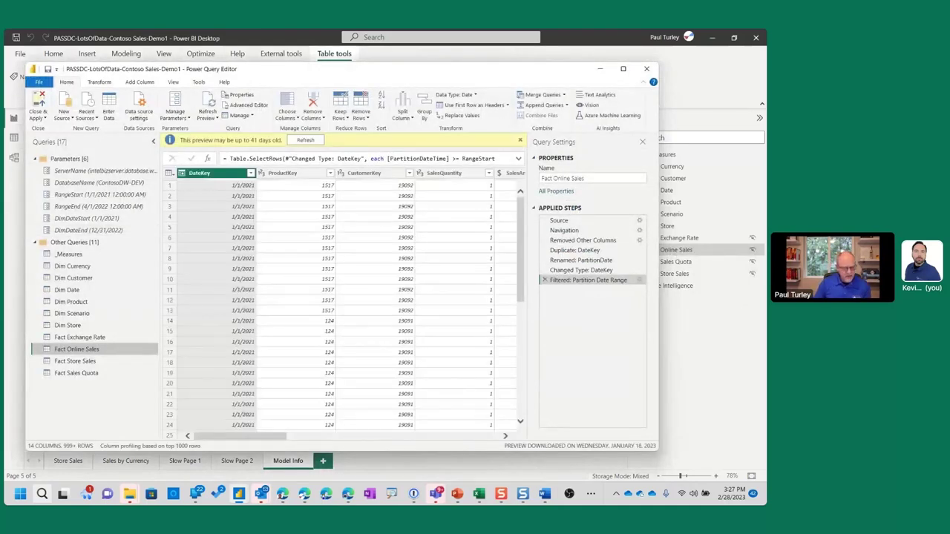
Examine and compare the current values of the RangeStart and RangeEnd parameters.
left_click(95, 194)
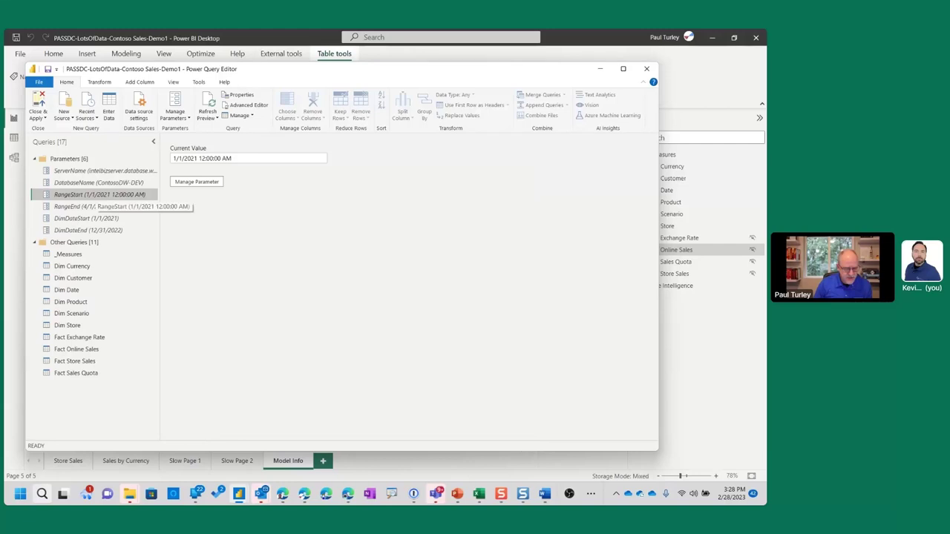
left_click(95, 206)
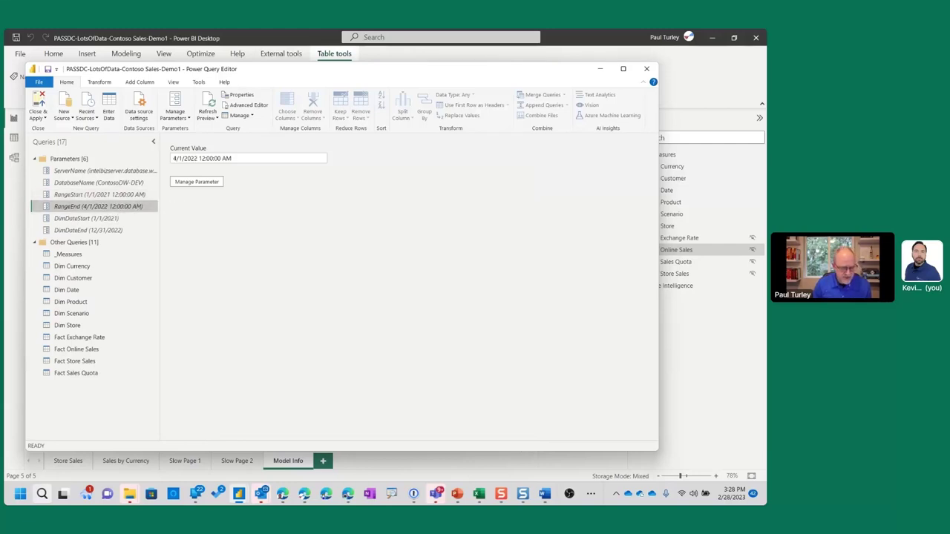
left_click(95, 195)
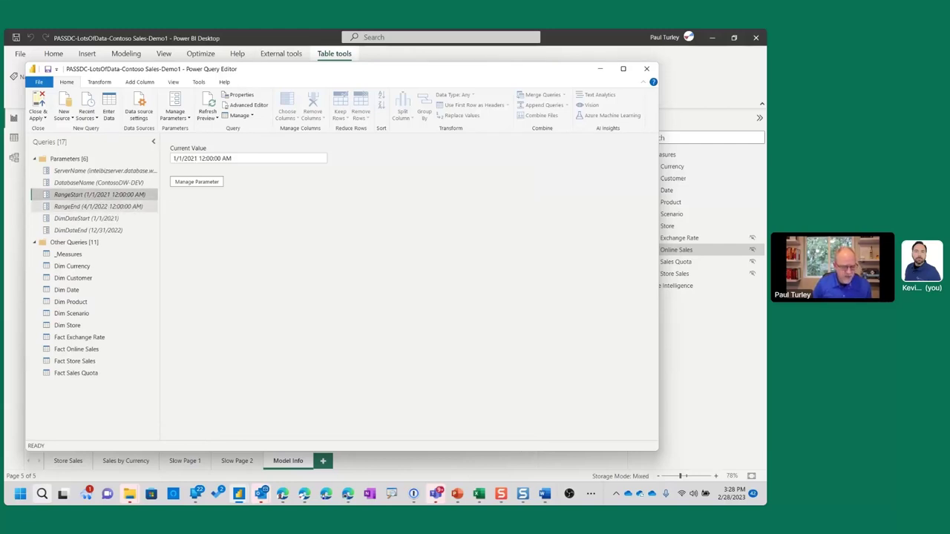
left_click(95, 206)
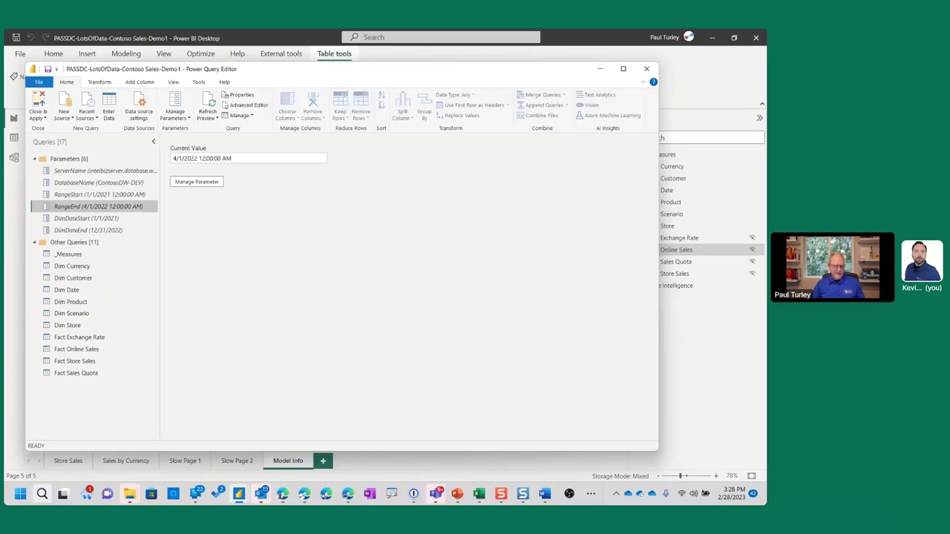
left_click(99, 194)
left_click(98, 206)
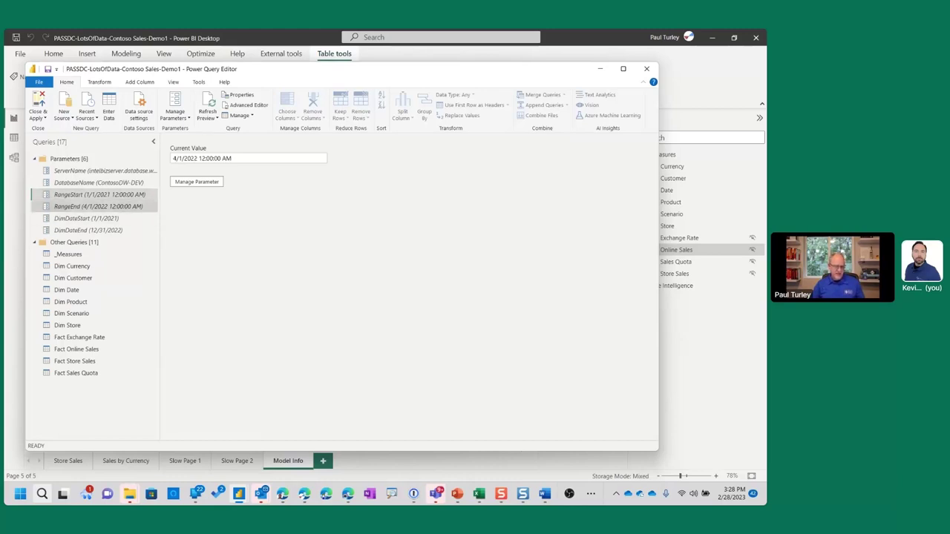
left_click(99, 195)
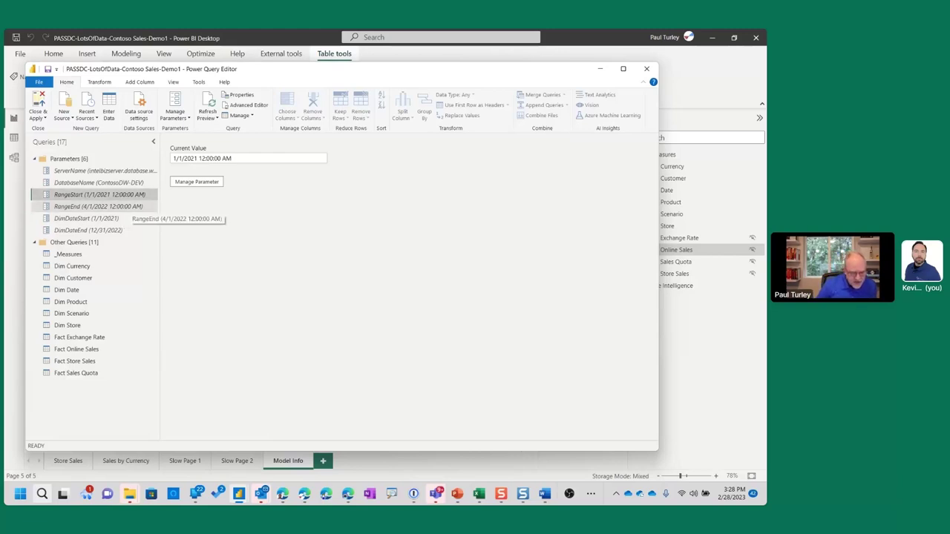
left_click(98, 207)
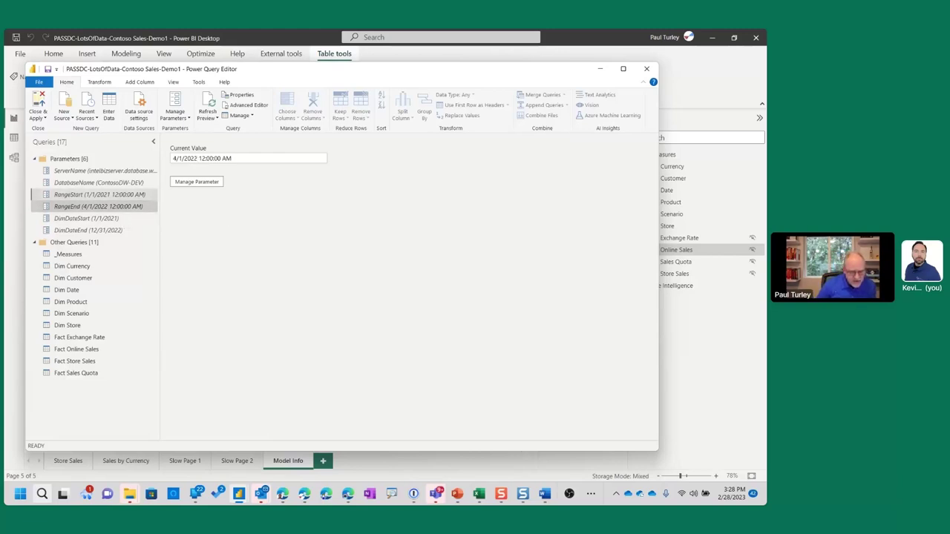
left_click(100, 195)
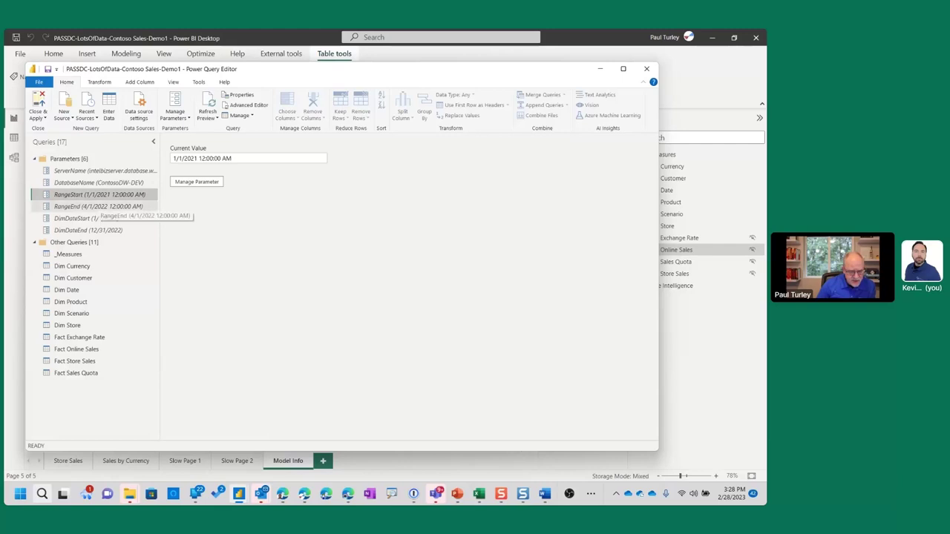
left_click(98, 206)
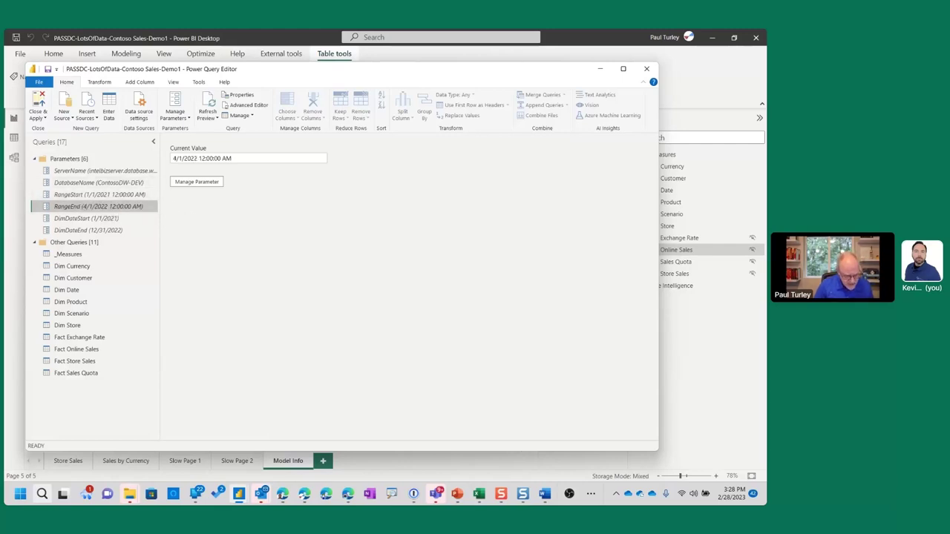
Review the Partition Date Range filter conditions of the Fact Online Sales query, leaving them unchanged.
left_click(76, 349)
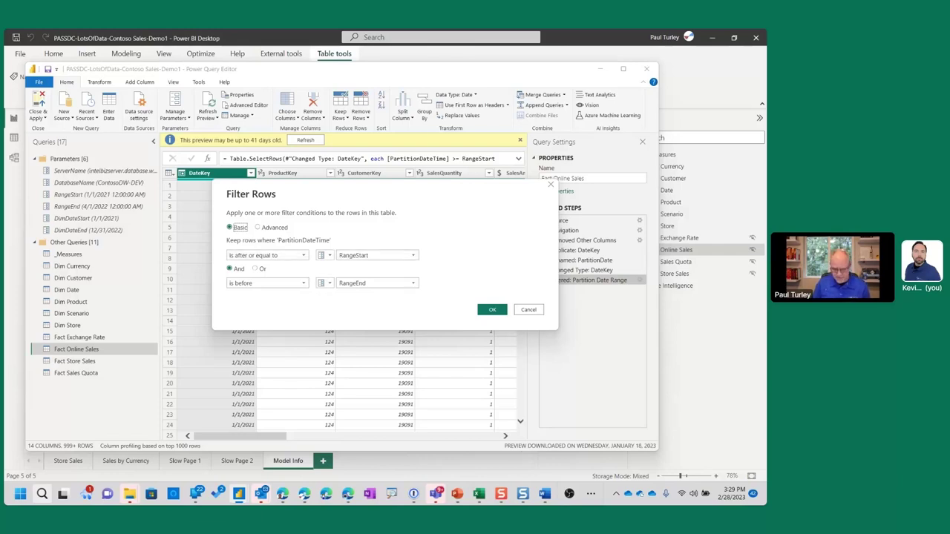
left_click(528, 309)
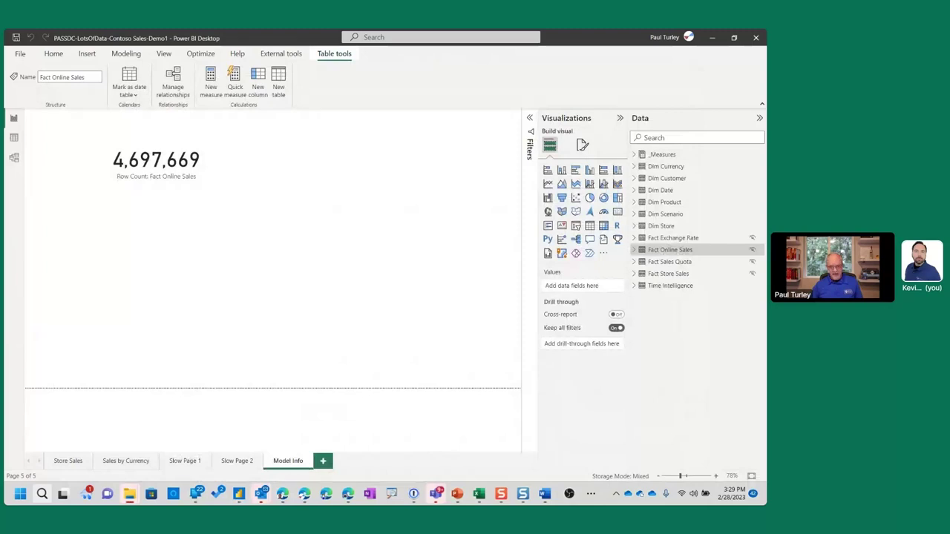
Switch to the Power BI service in the browser and review the parameters in the PASSDC-LotsOfData-Contoso Sales-Demo1 dataset's settings.
key("alt+Tab")
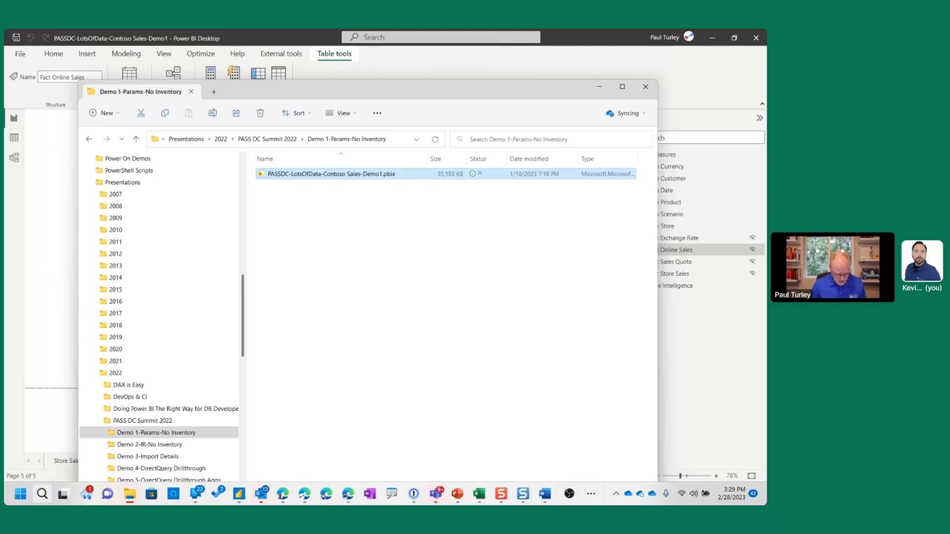
key("alt+Tab")
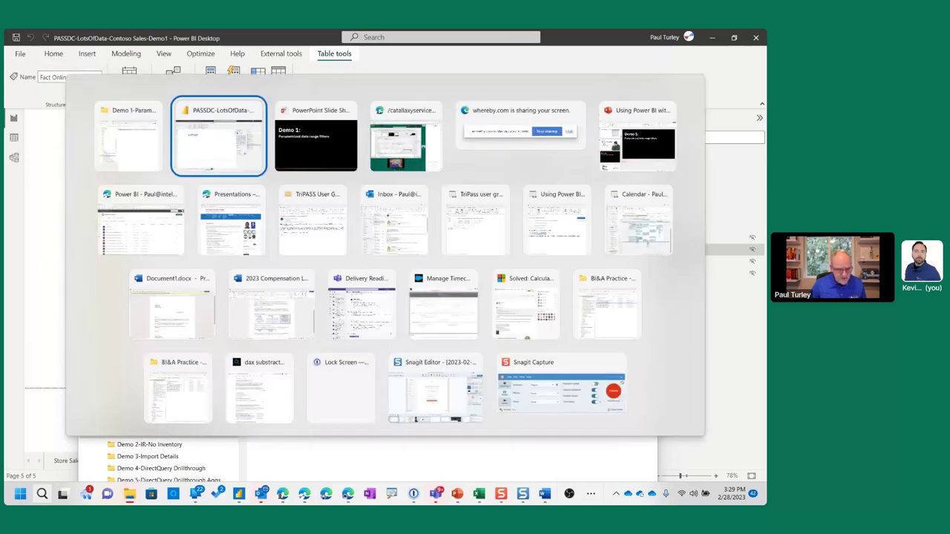
key("alt+Tab")
key("alt+Tab")
key("alt+Tab")
key("alt+Tab")
key("alt+Tab")
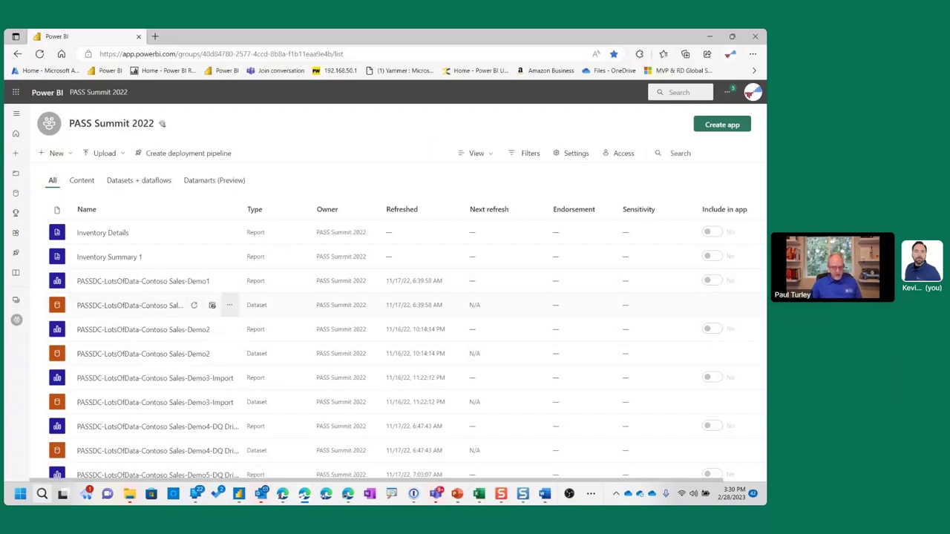
left_click(229, 305)
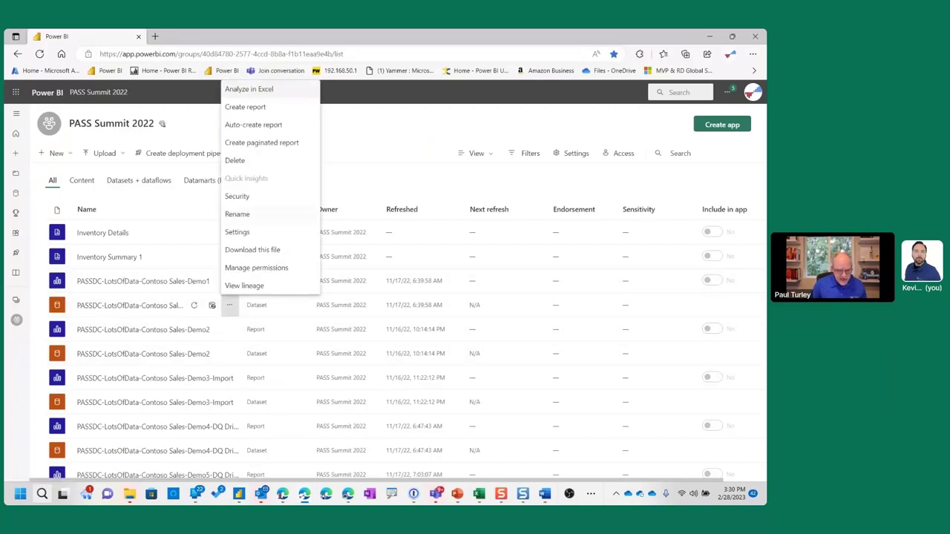
left_click(245, 232)
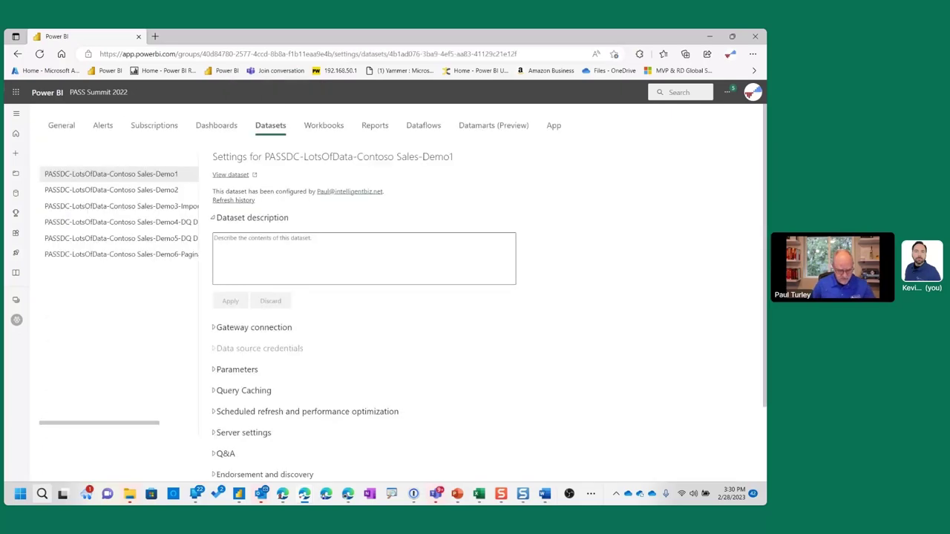
left_click(236, 377)
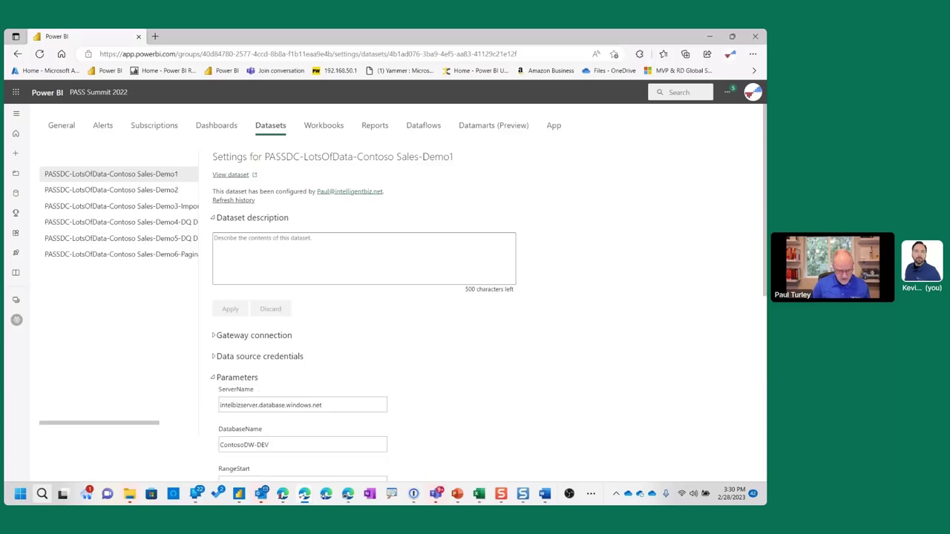
scroll(386, 297, "down", 4)
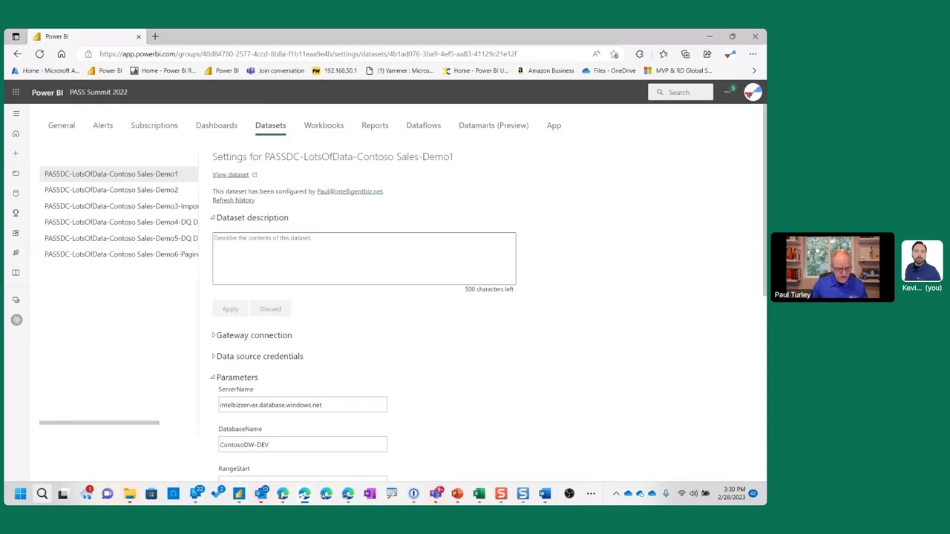
View the published PASSDC-LotsOfData-Contoso Sales-Demo1 report from the workspace, and return to the PowerPoint slide show.
left_click(17, 54)
left_click(149, 282)
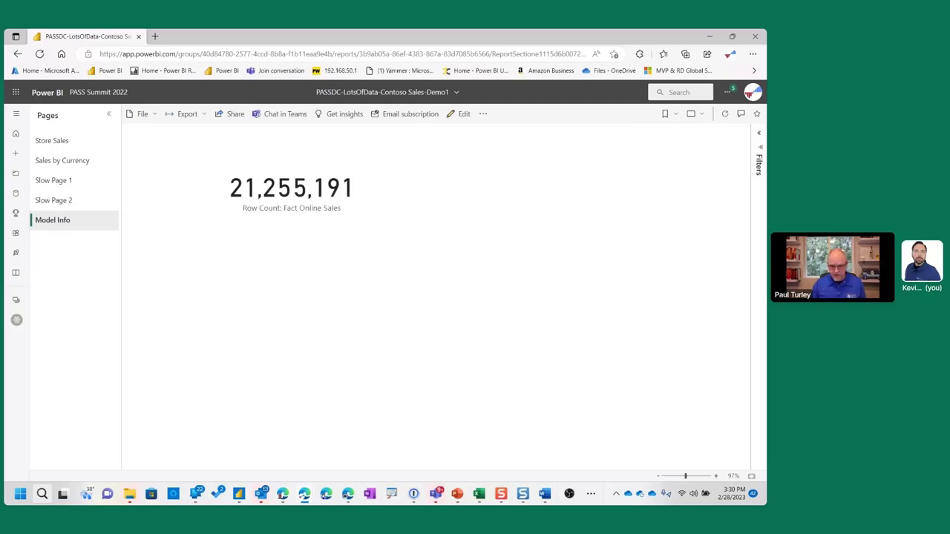
key("alt+Tab")
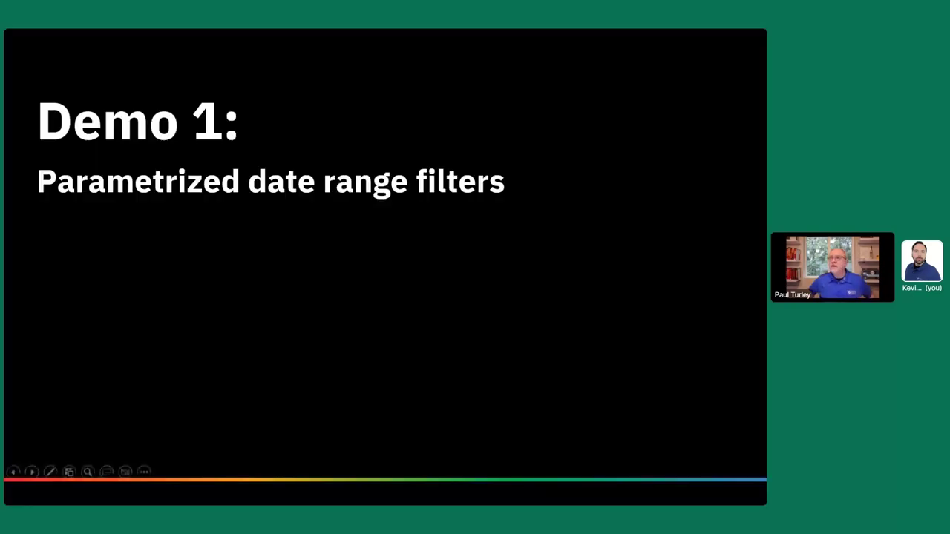
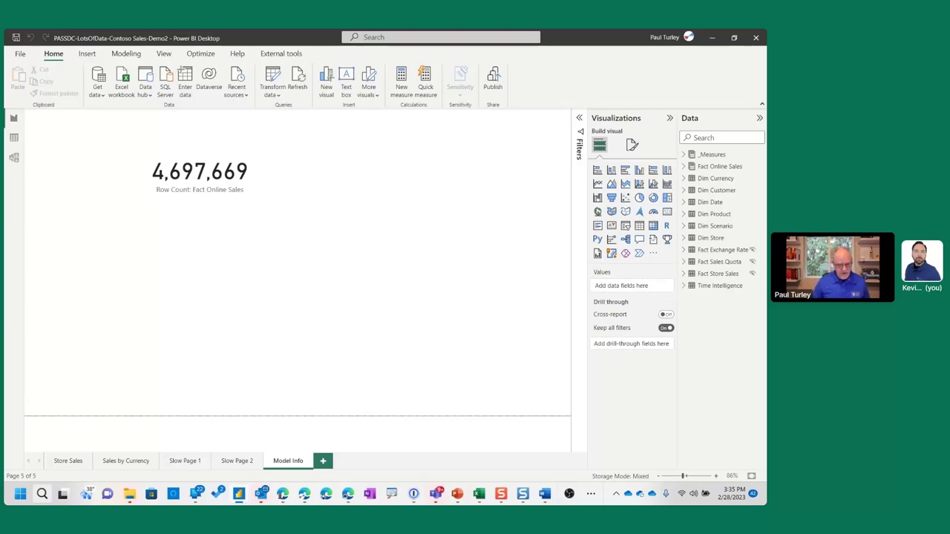
Review the incremental refresh and real-time data settings of the Fact Online Sales table, including its optional settings, and cancel the dialog.
left_click(200, 172)
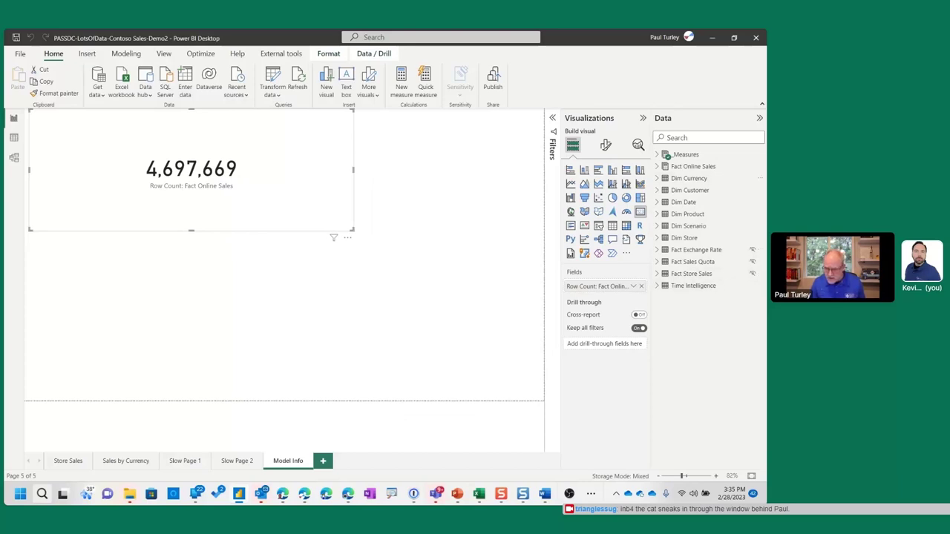
right_click(675, 250)
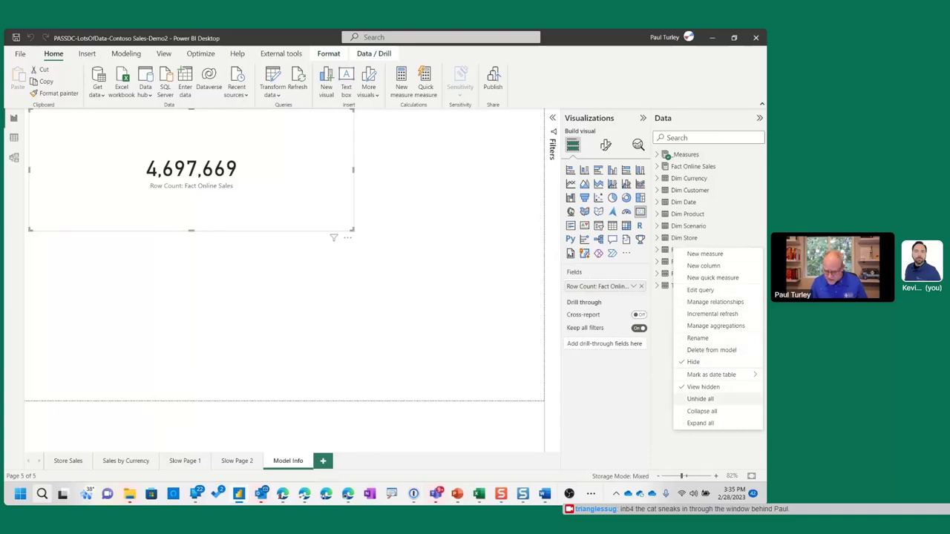
key("Escape")
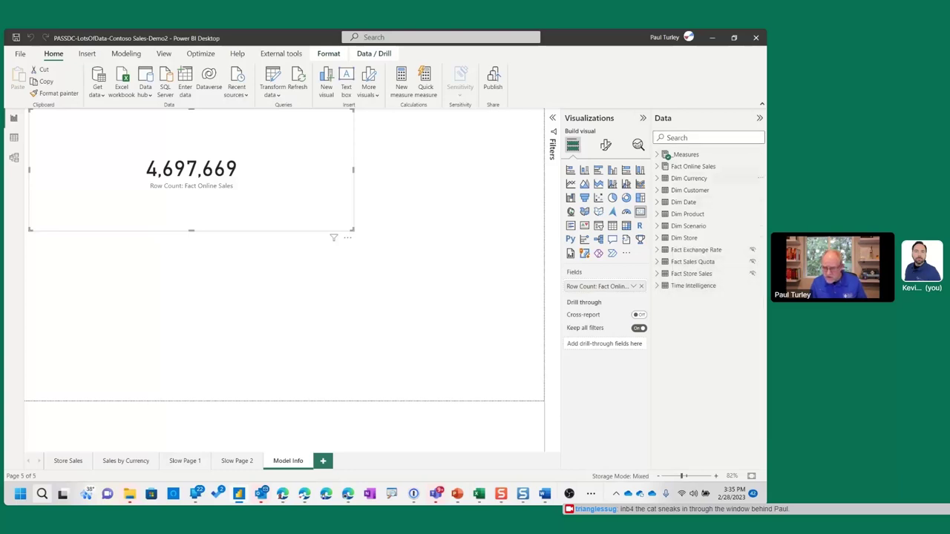
right_click(689, 178)
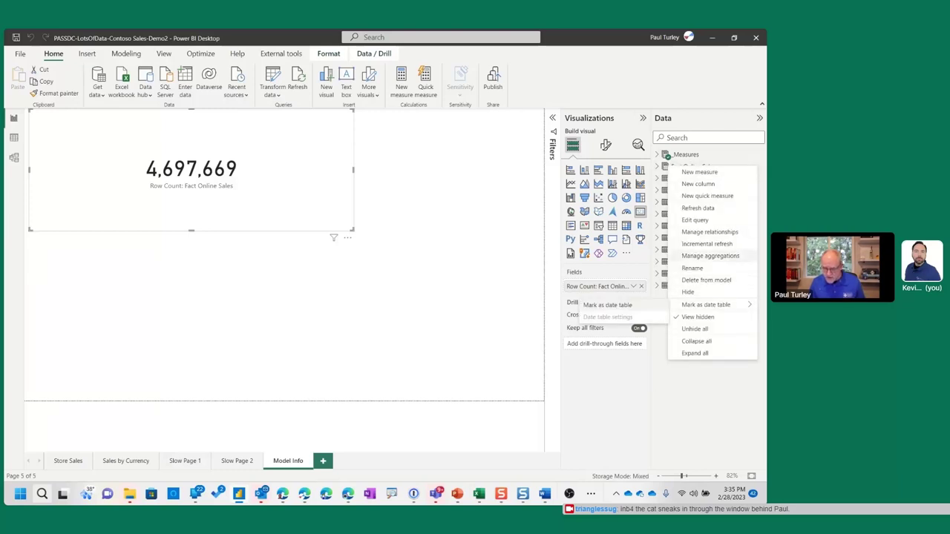
left_click(707, 244)
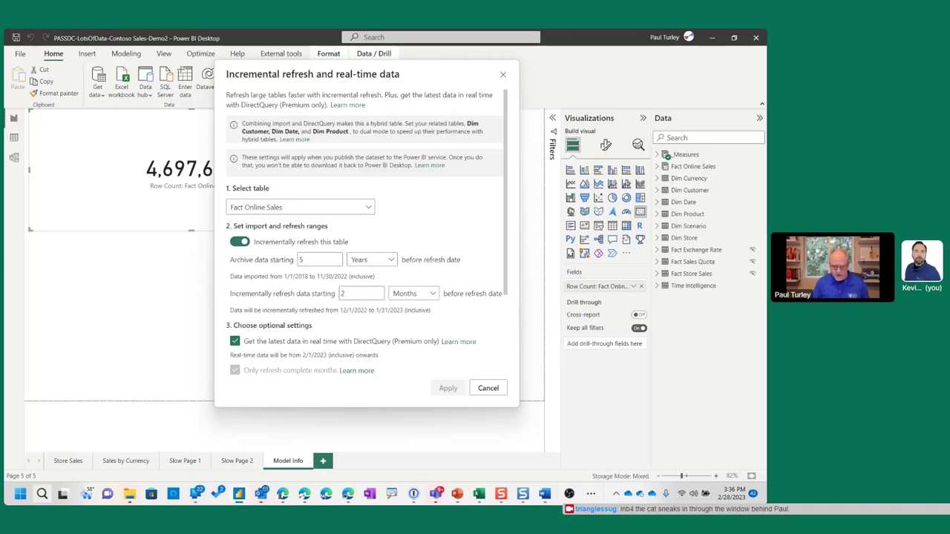
scroll(364, 245, "down", 2)
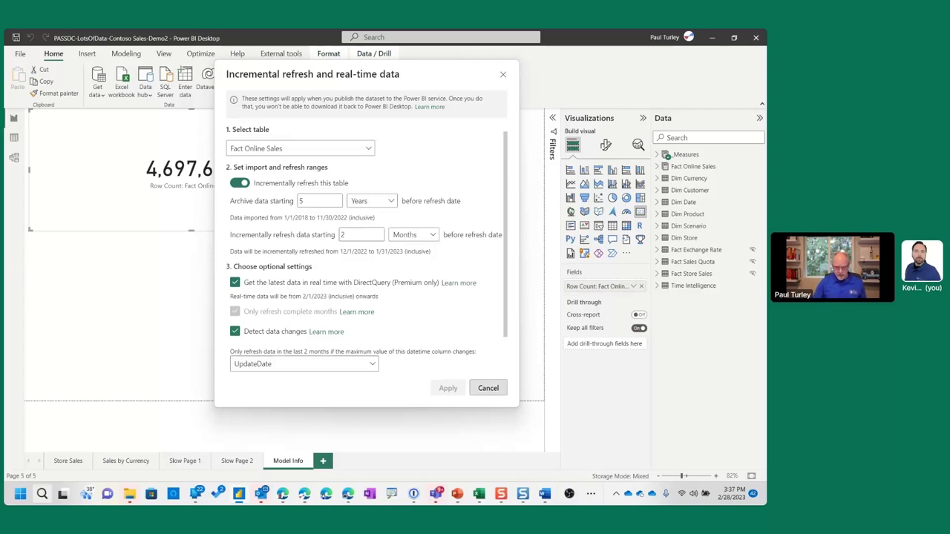
left_click(488, 388)
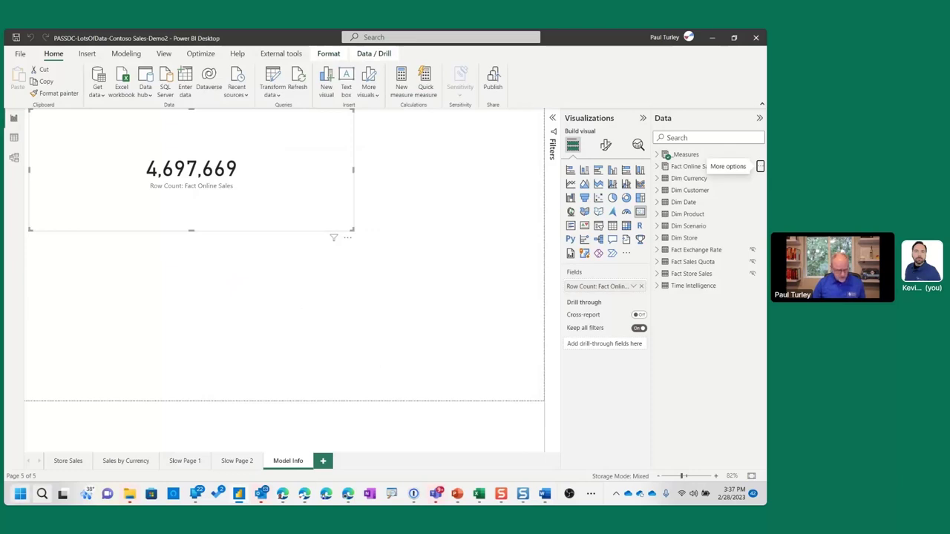
Find and launch Tabular Editor 3 from the Windows search.
left_click(20, 493)
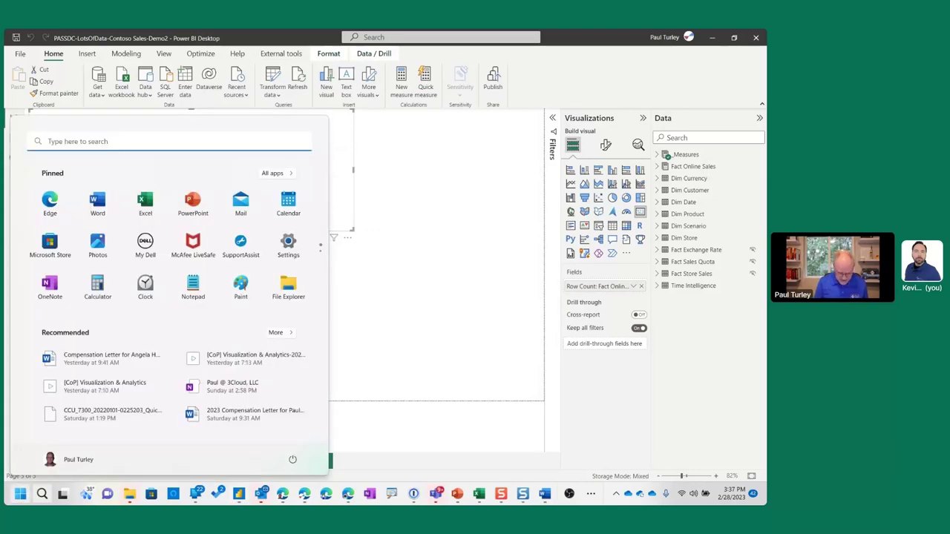
type("tabl")
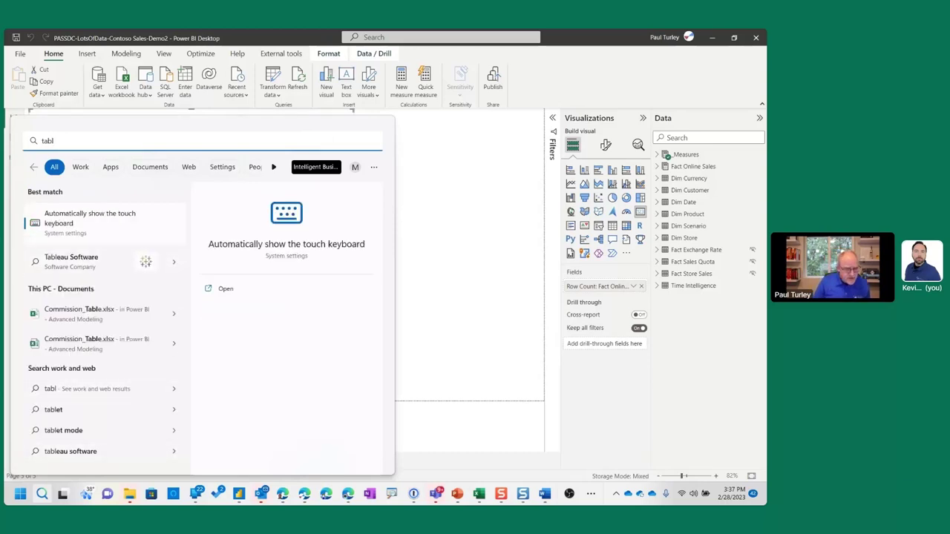
key("BackSpace")
type("u")
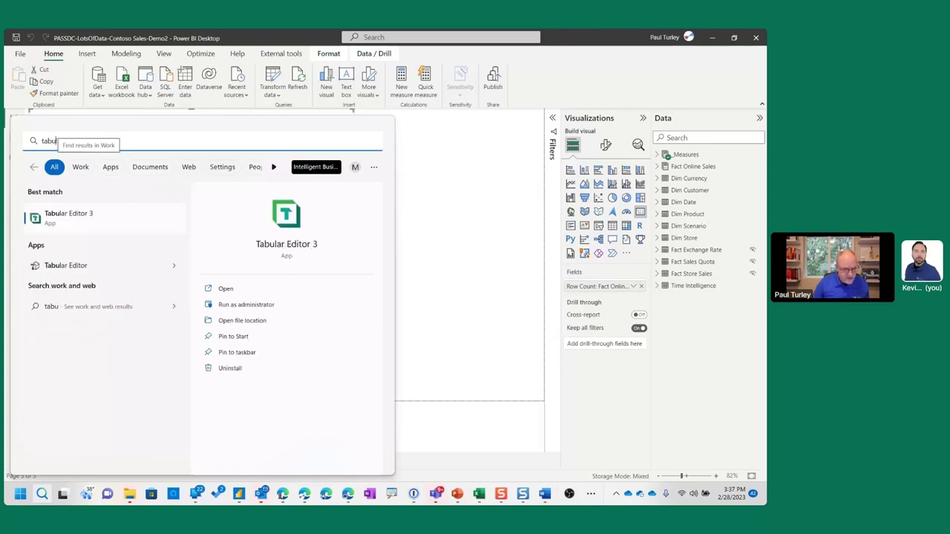
key("Return")
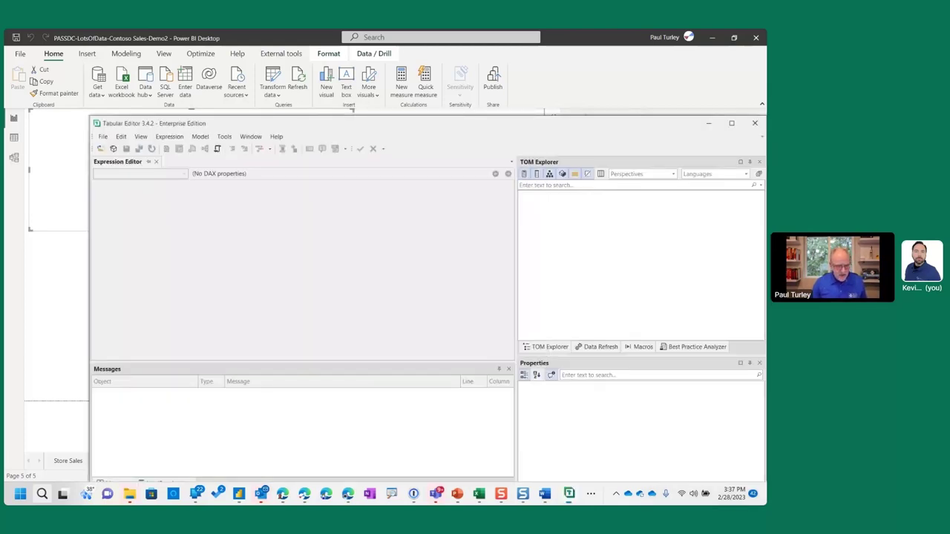
Load the PASSDC-LotsOfData-Contoso Sales-Demo2 model from the PASS Summit 2022 workspace, using integrated authentication.
left_click(113, 149)
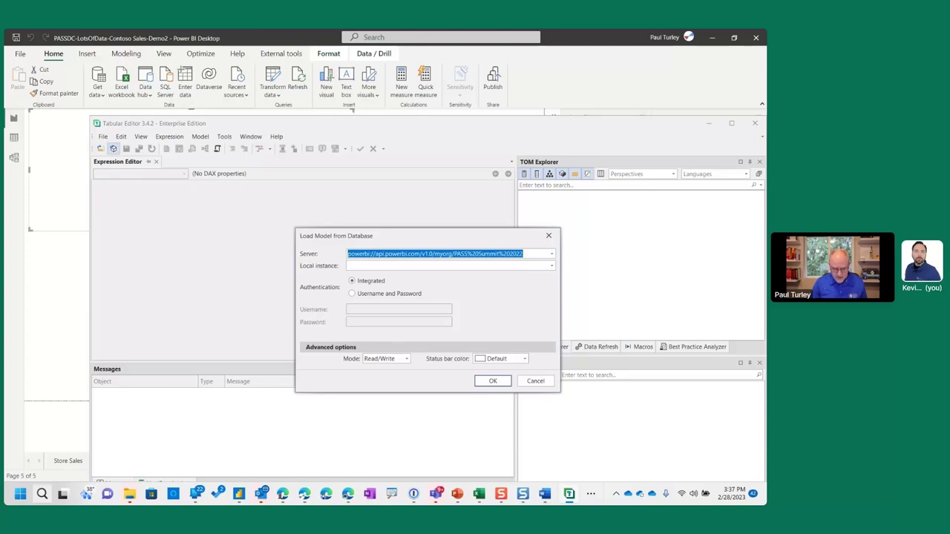
key("Return")
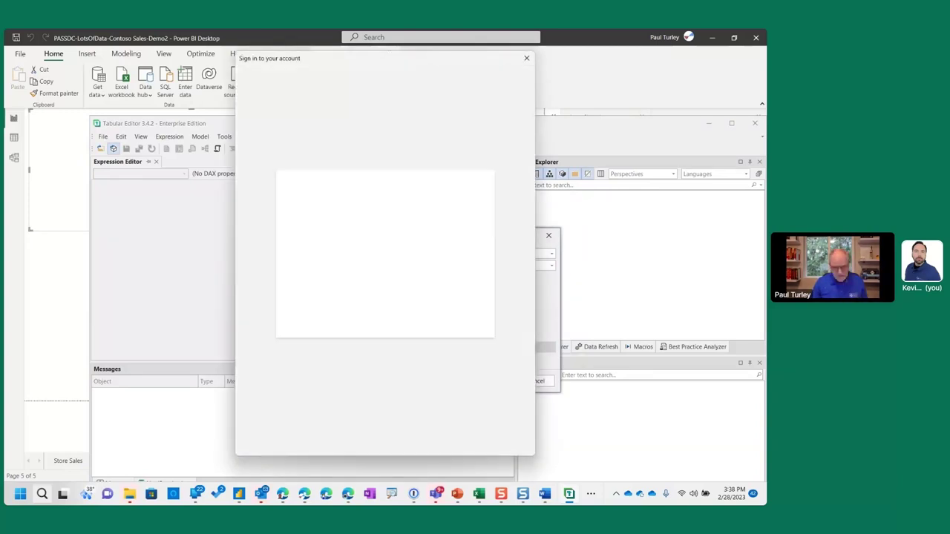
key("Return")
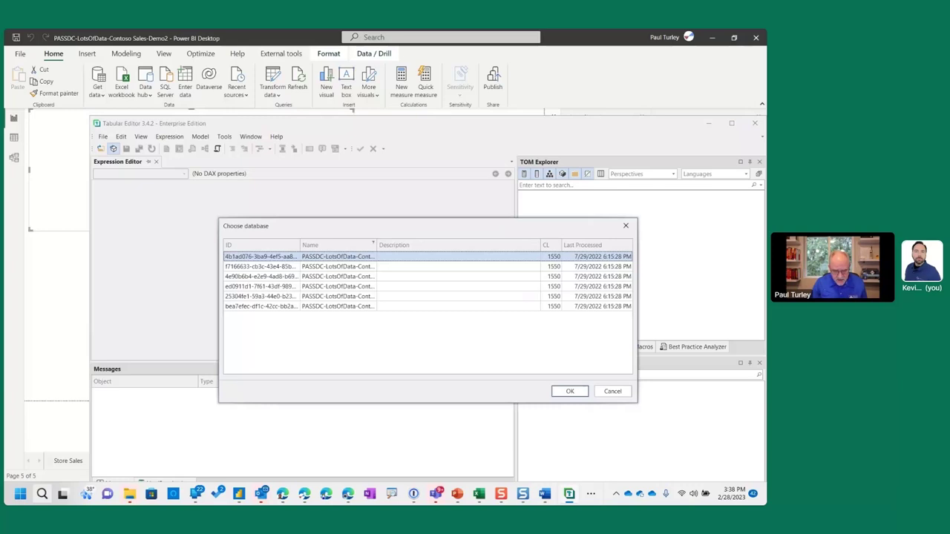
left_click_drag(377, 245, 509, 245)
left_click(359, 267)
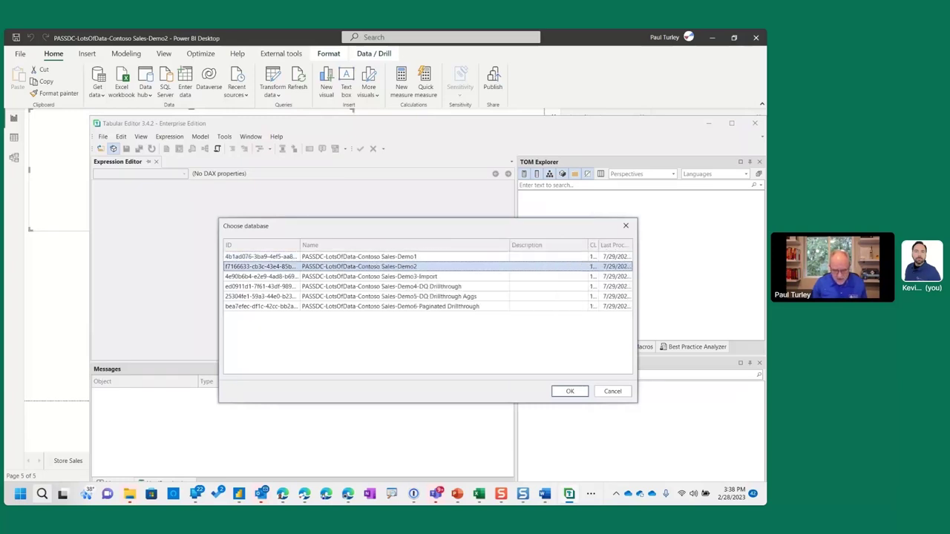
key("Return")
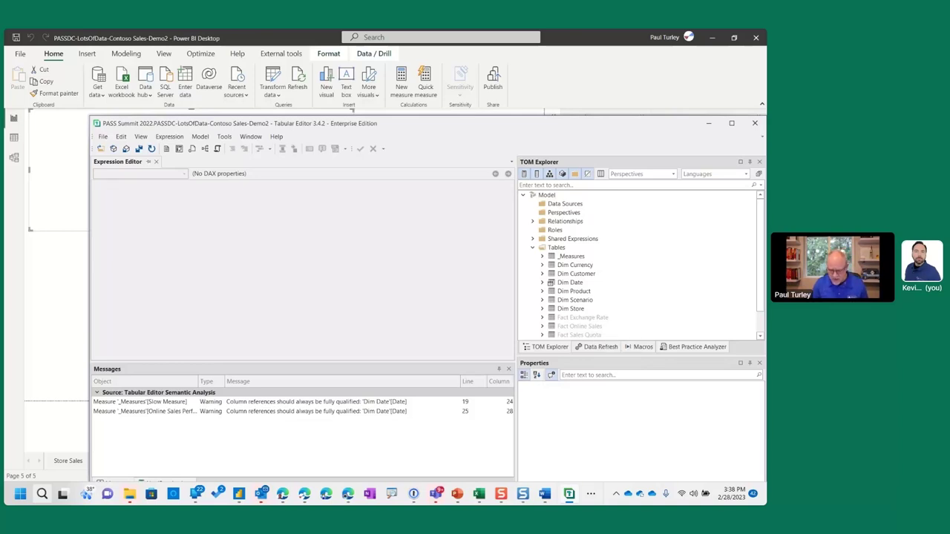
Examine the partitions of the Fact Online Sales table in the model tree, and close Tabular Editor.
scroll(638, 264, "down", 1)
double_click(579, 300)
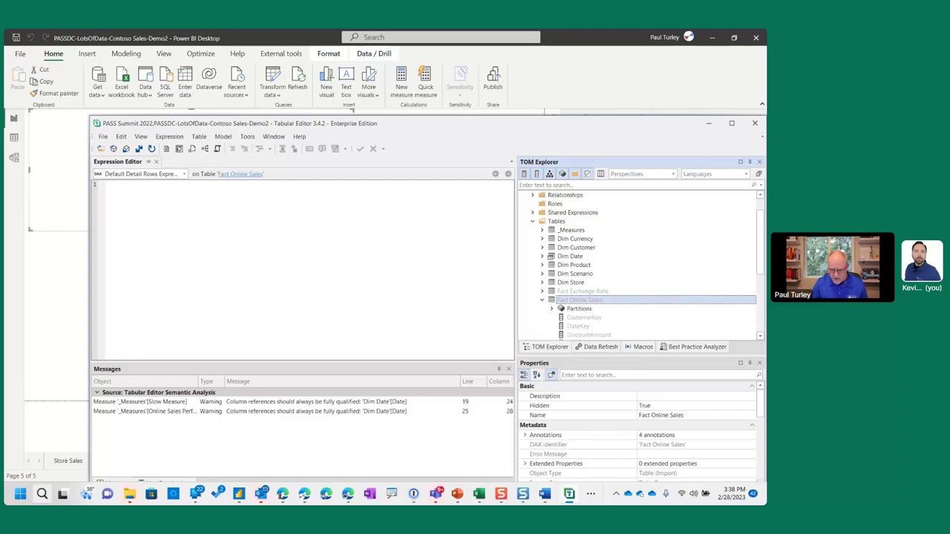
scroll(639, 265, "down", 5)
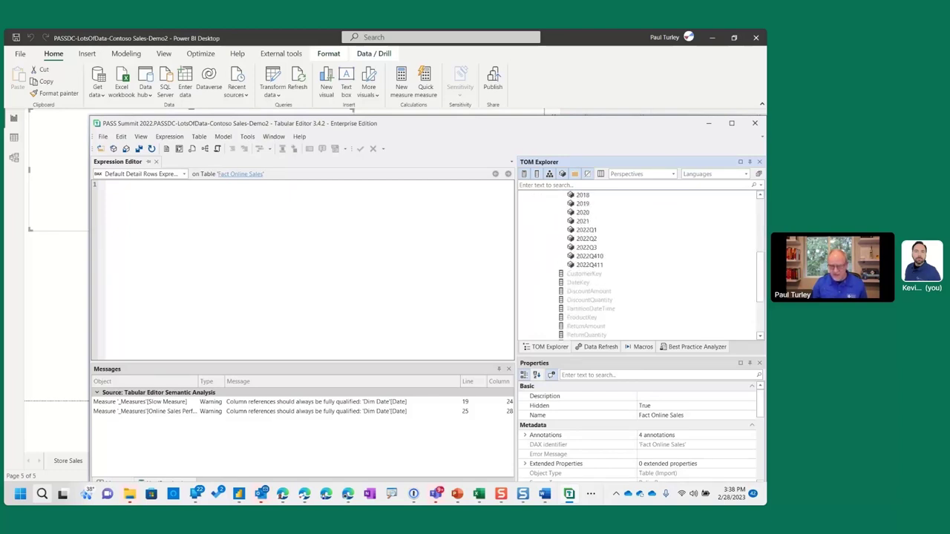
scroll(639, 264, "up", 1)
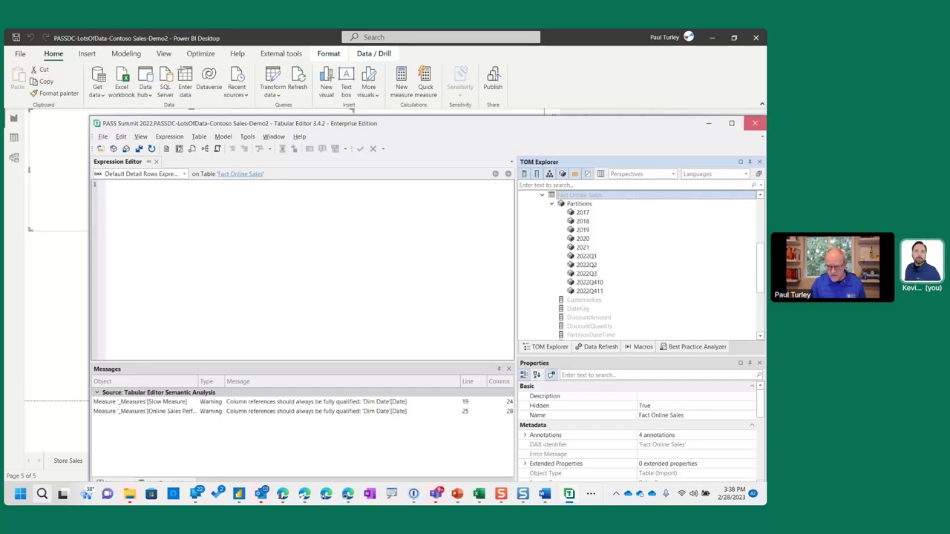
left_click(755, 123)
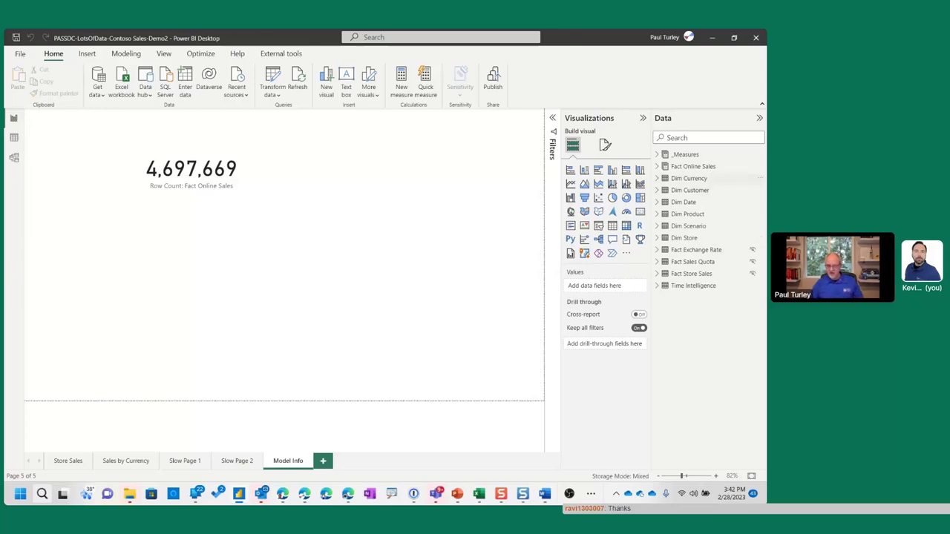
Review the Fact Online Sales incremental refresh ranges, real-time option and data change detection, cancel the dialog, and return to the PowerPoint slide show.
right_click(671, 166)
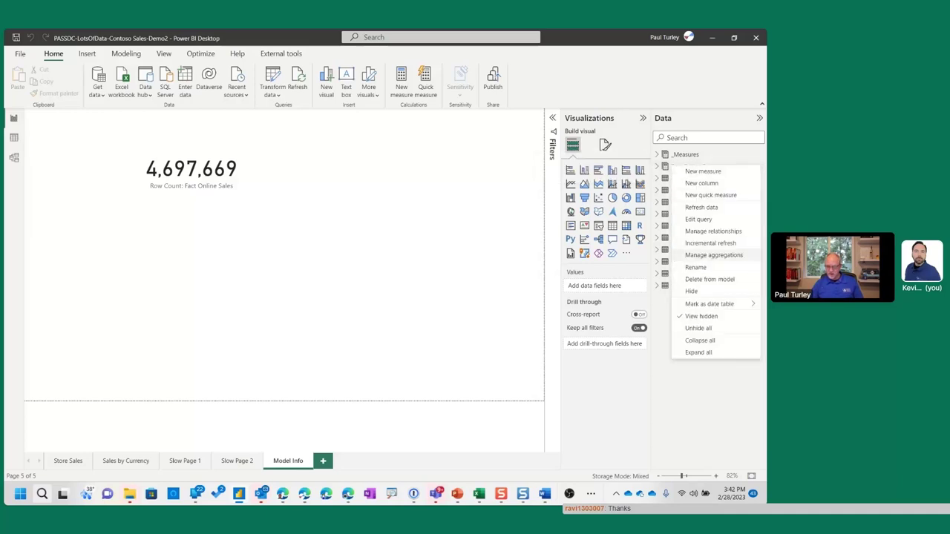
left_click(711, 242)
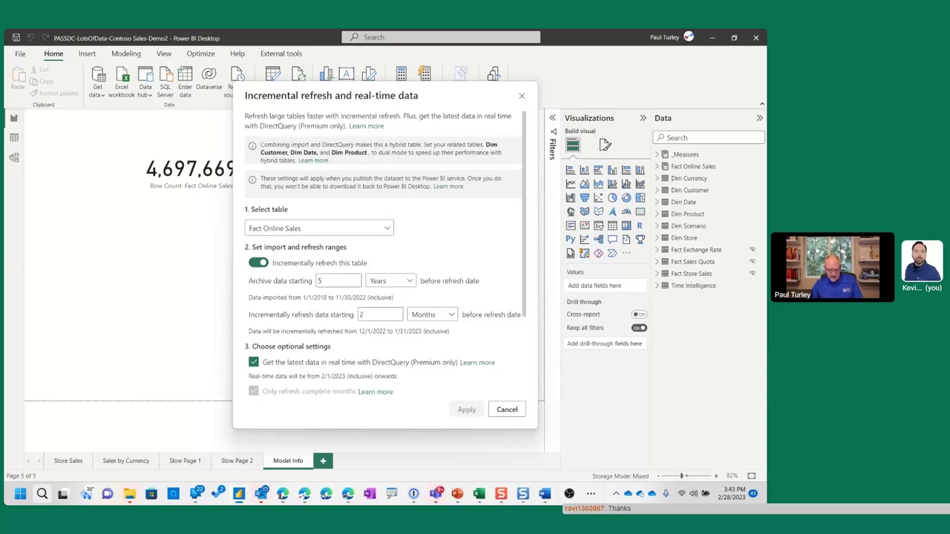
scroll(385, 253, "down", 3)
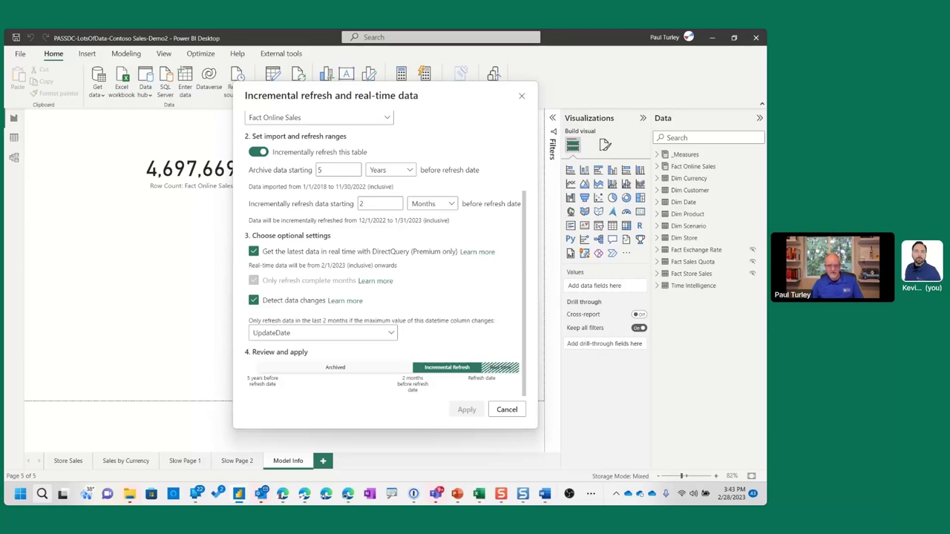
mouse_move(501, 494)
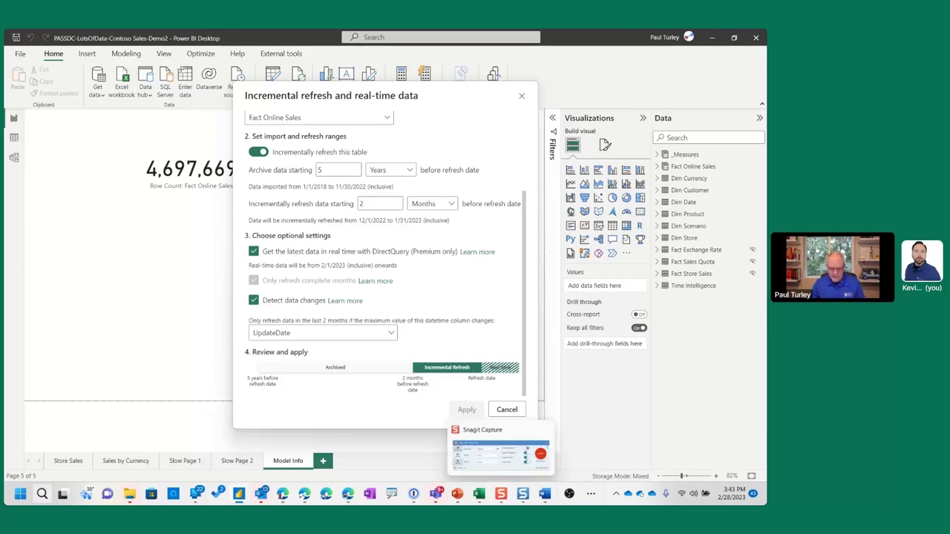
left_click(507, 409)
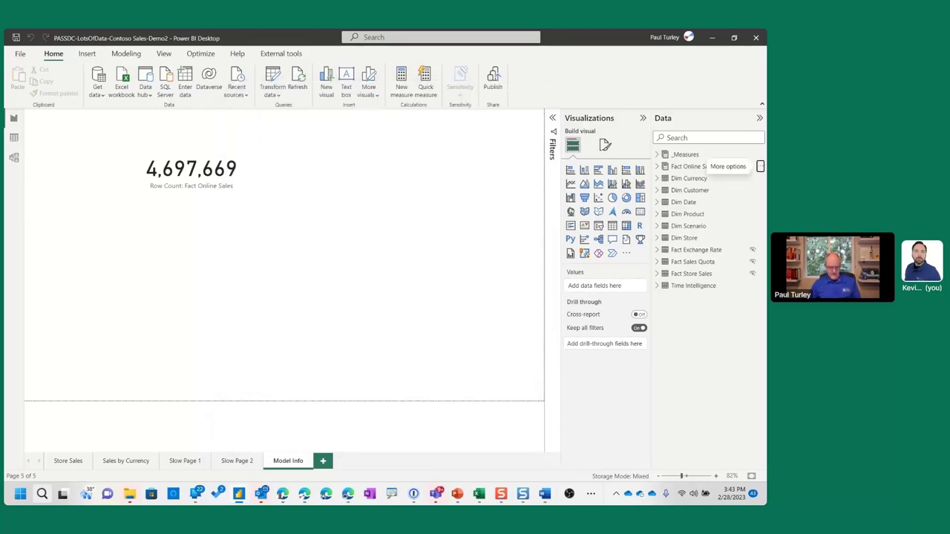
key("alt+Tab")
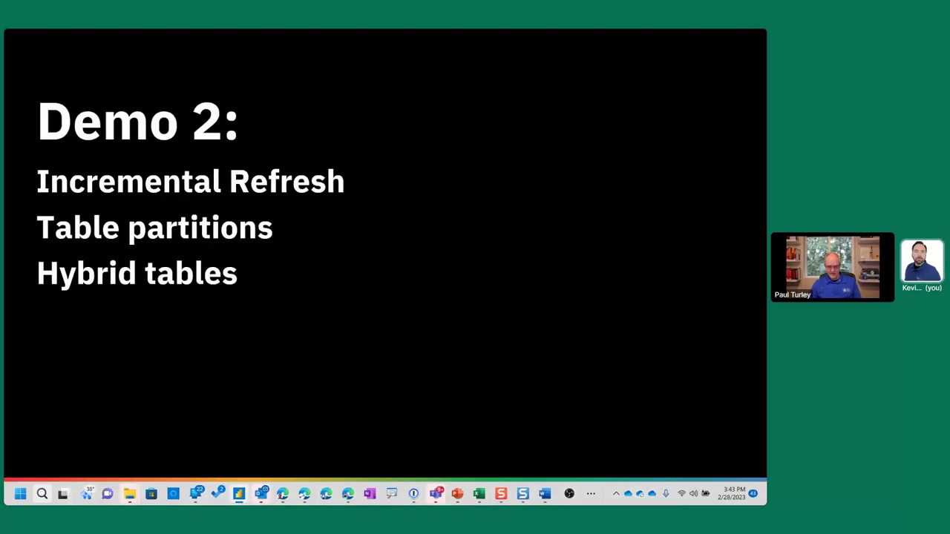
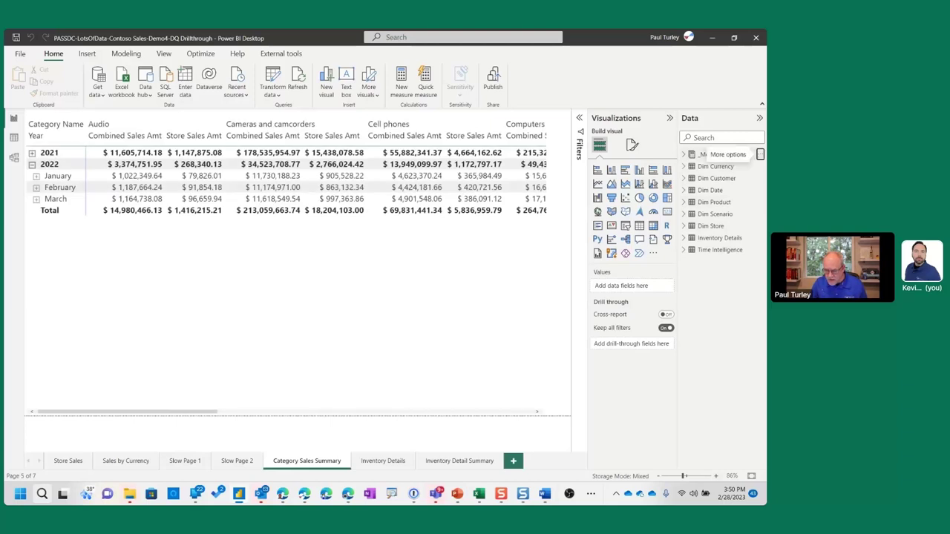
Show the hidden tables in the Demo4-DQ Drillthrough model and check the Inventory Details table in Data view.
right_click(759, 155)
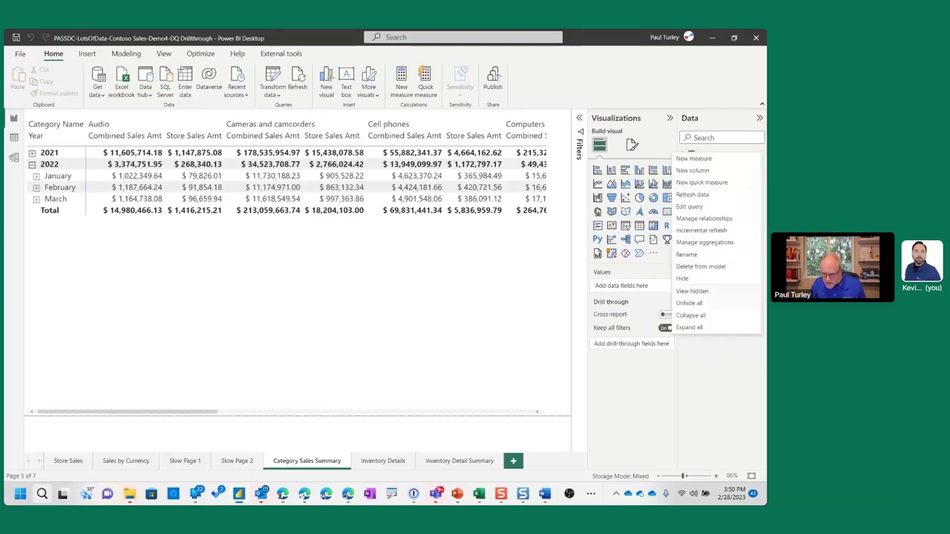
left_click(689, 303)
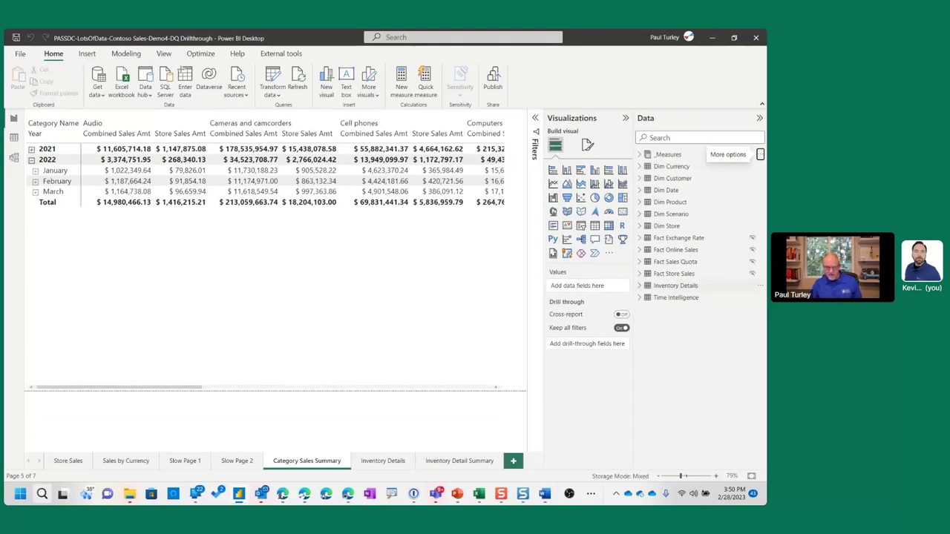
left_click(757, 286)
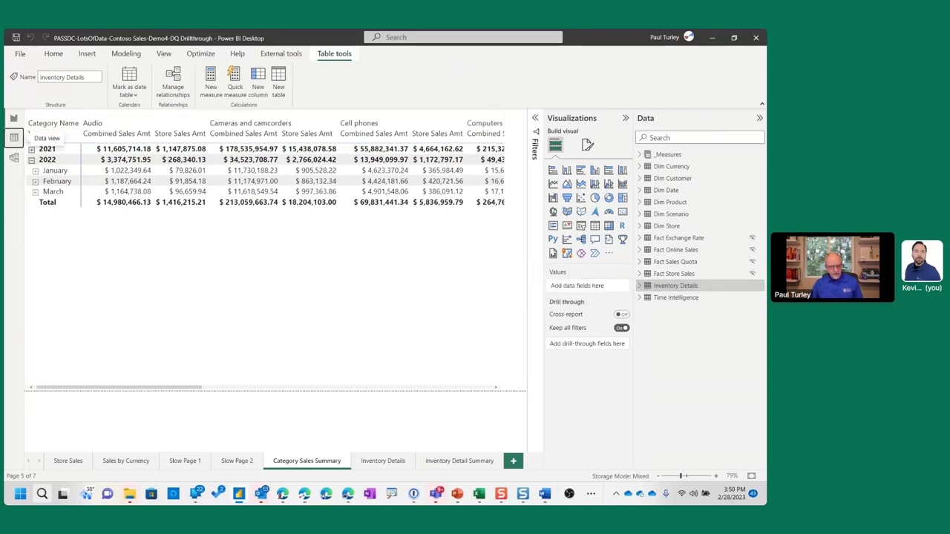
left_click(13, 138)
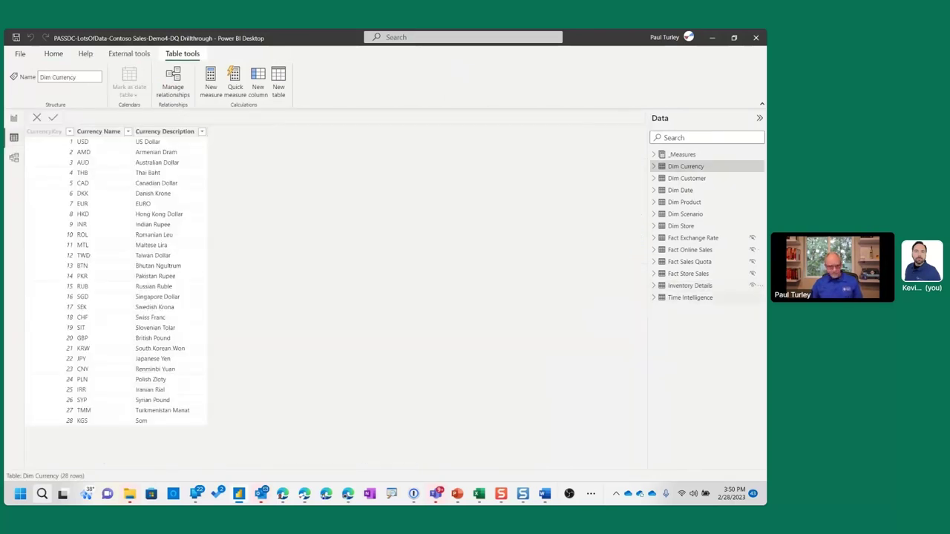
left_click(690, 286)
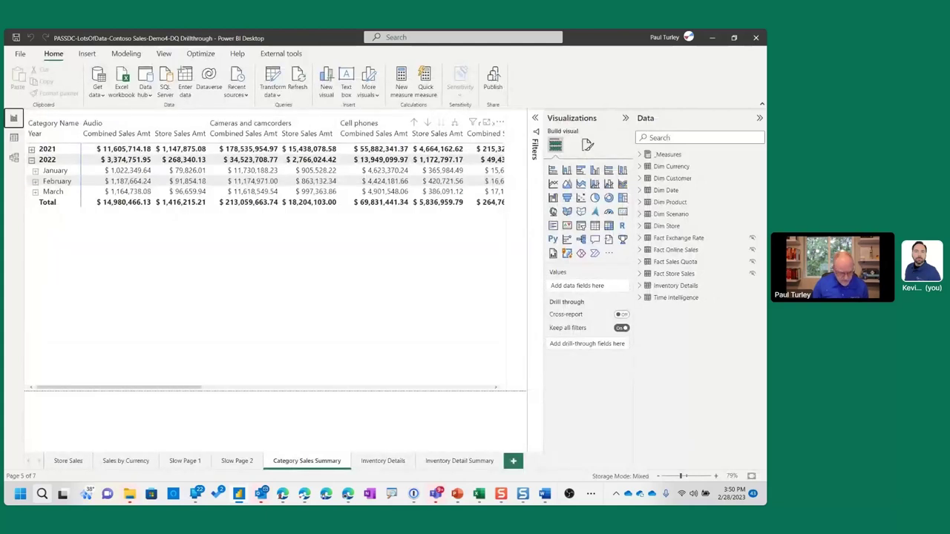
Drill through from the January 2022 Combined Sales Amt value for Computers to the Inventory Details page.
scroll(271, 178, "right", 3)
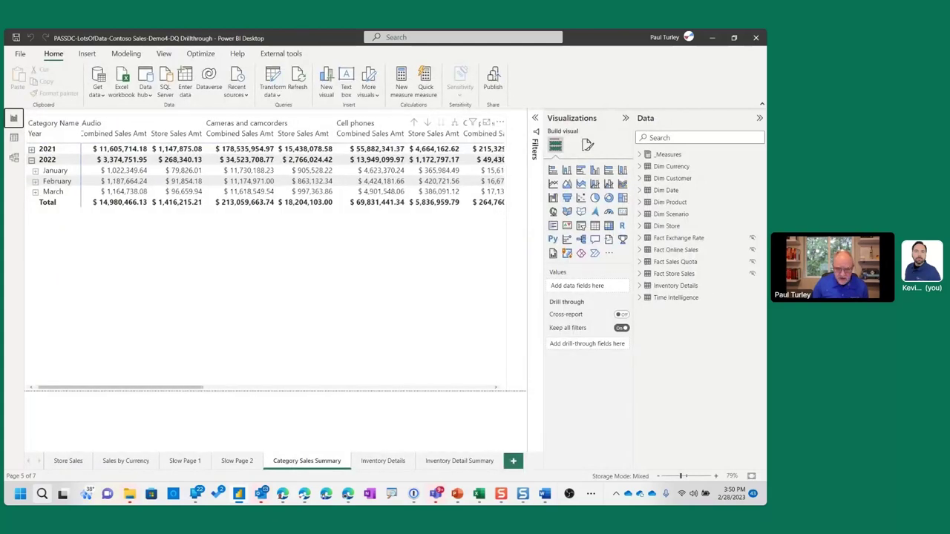
scroll(271, 178, "right", 5)
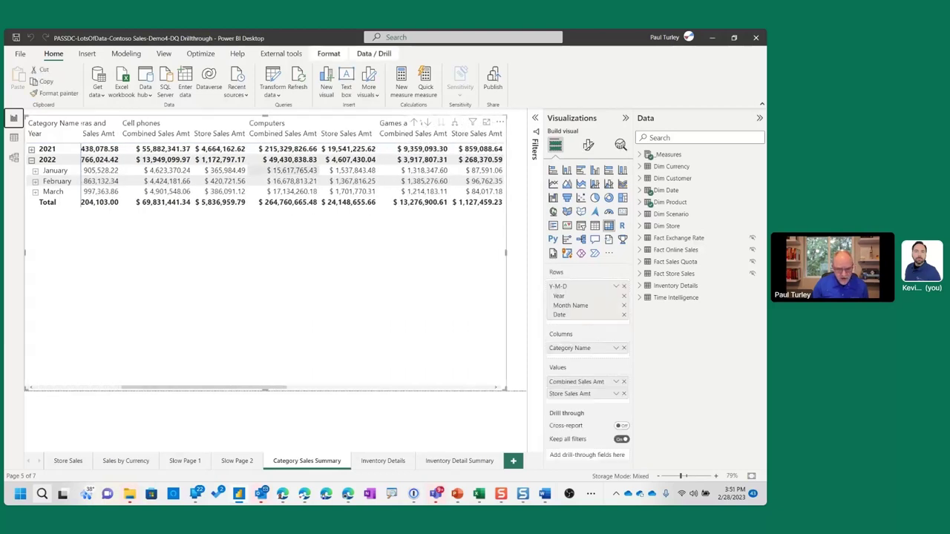
right_click(298, 173)
mouse_move(331, 213)
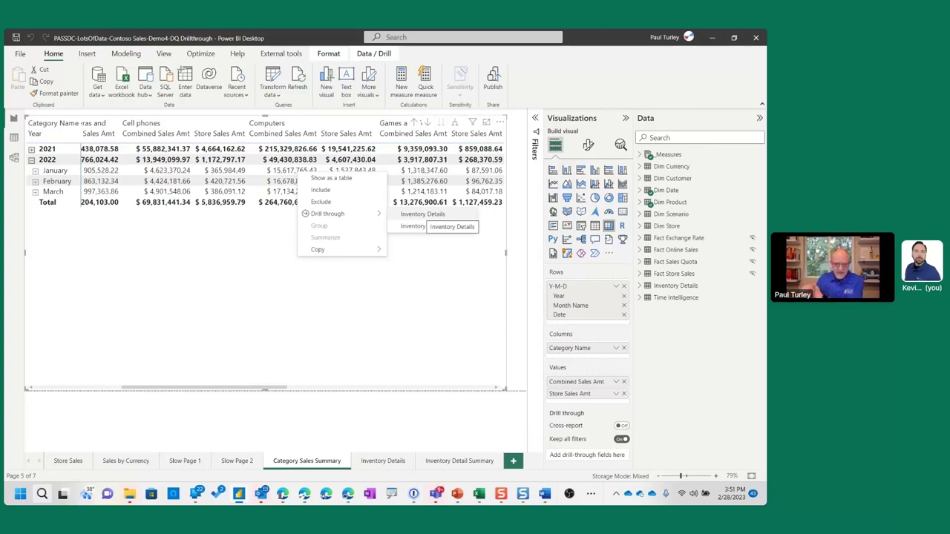
left_click(423, 214)
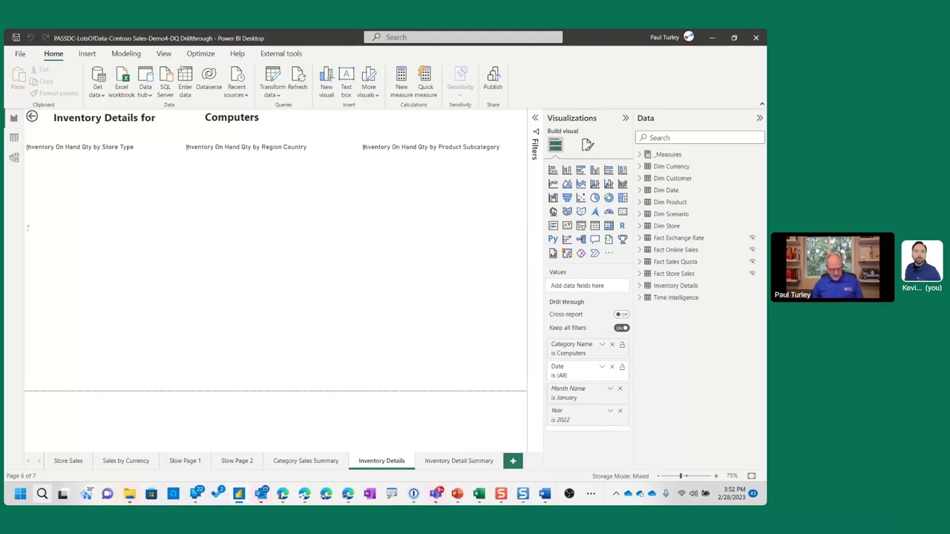
Switch to the PowerPoint slide show, and close the Demo4-DQ Drillthrough report in Power BI Desktop without saving changes.
key("alt+Tab")
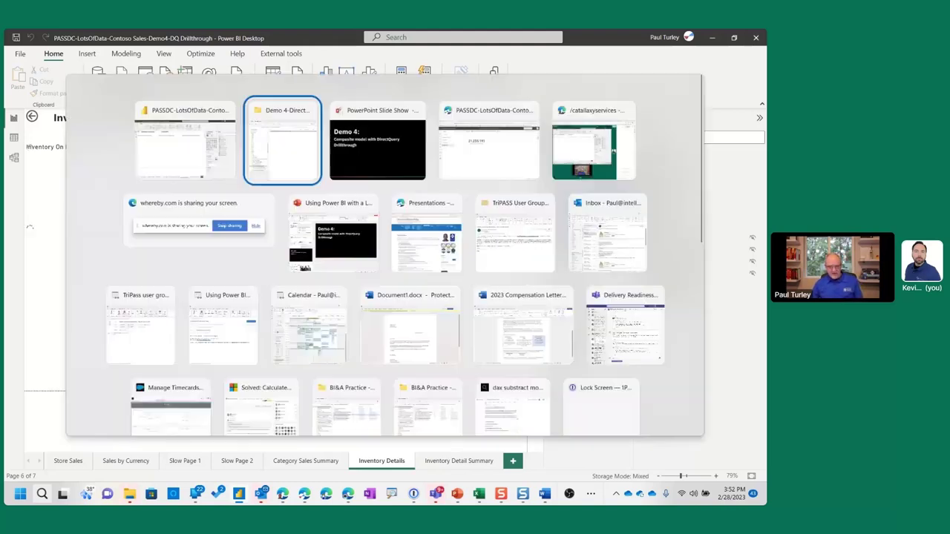
key("Right")
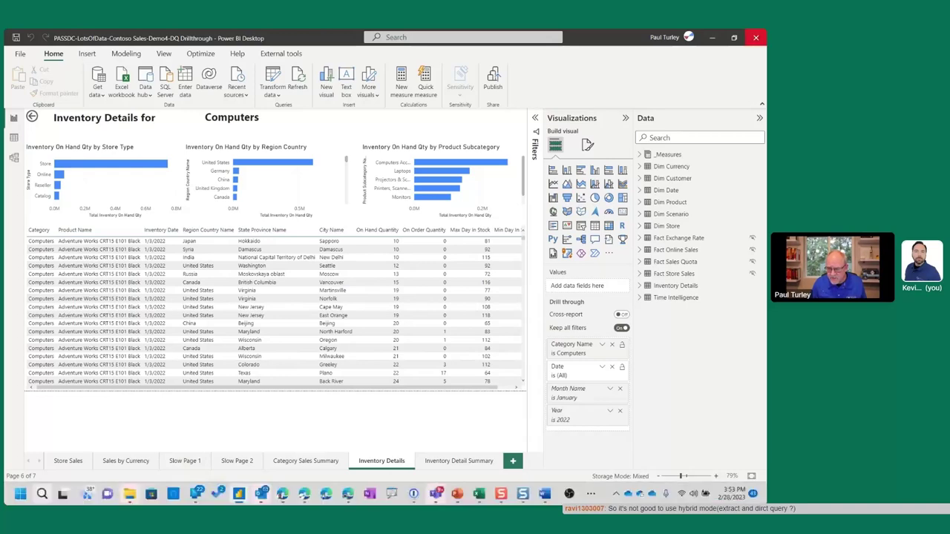
left_click(756, 38)
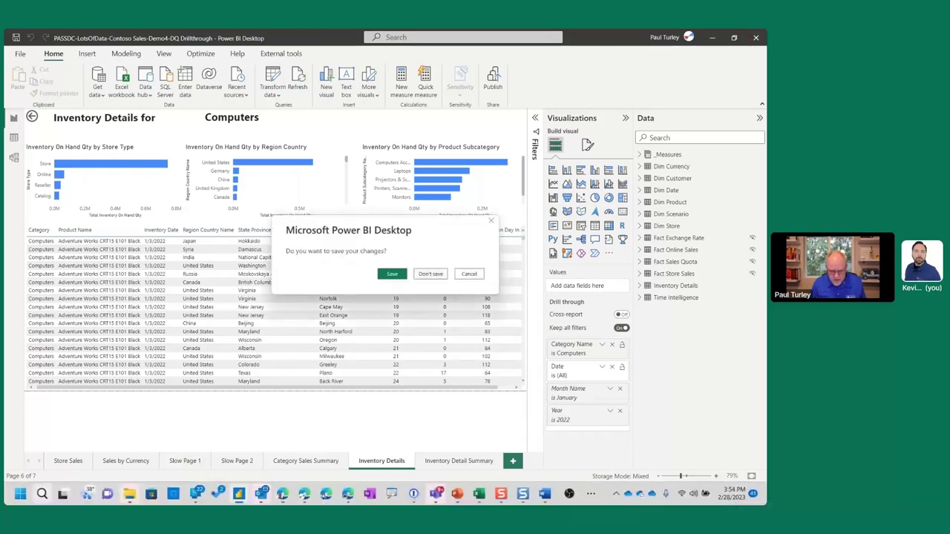
left_click(430, 274)
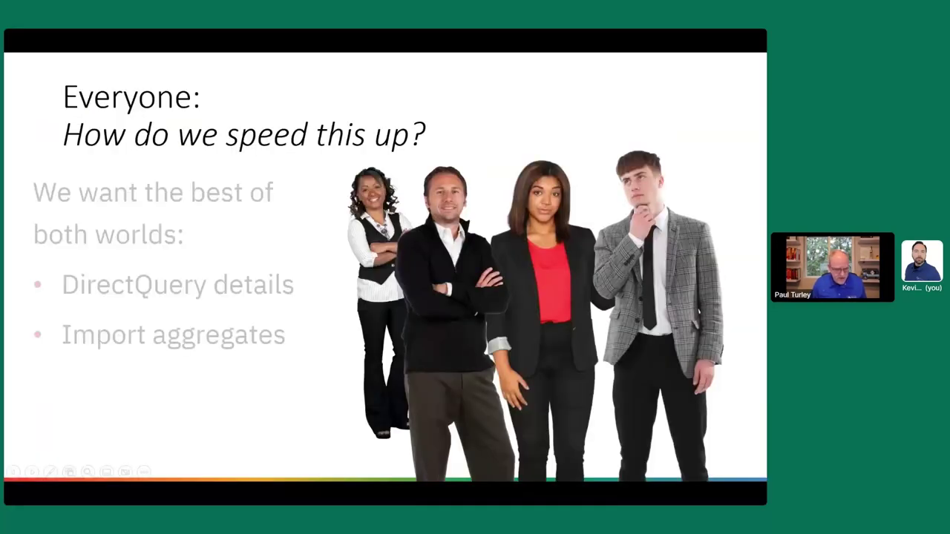
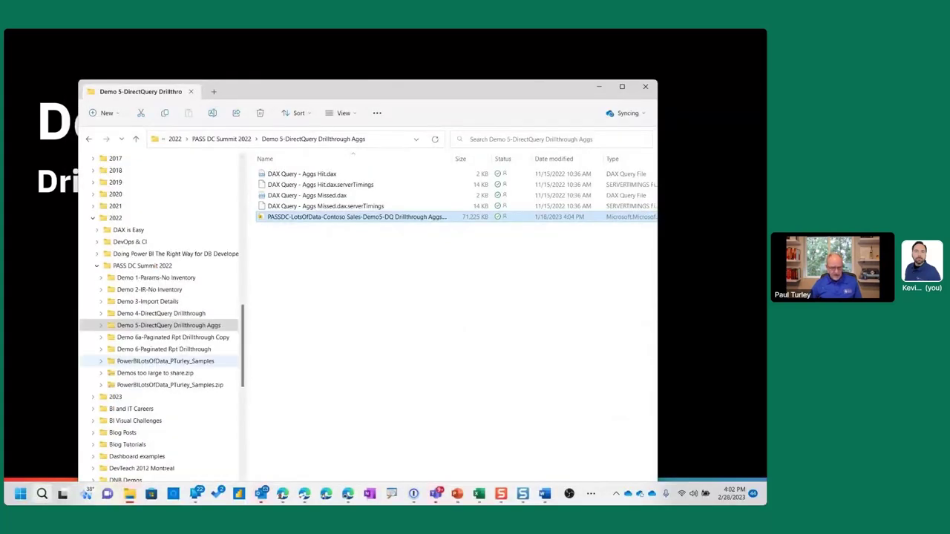
Open Inventory Details.rdl from the Demo 6-Paginated Rpt Drillthrough folder in Power BI Report Builder.
left_click(163, 348)
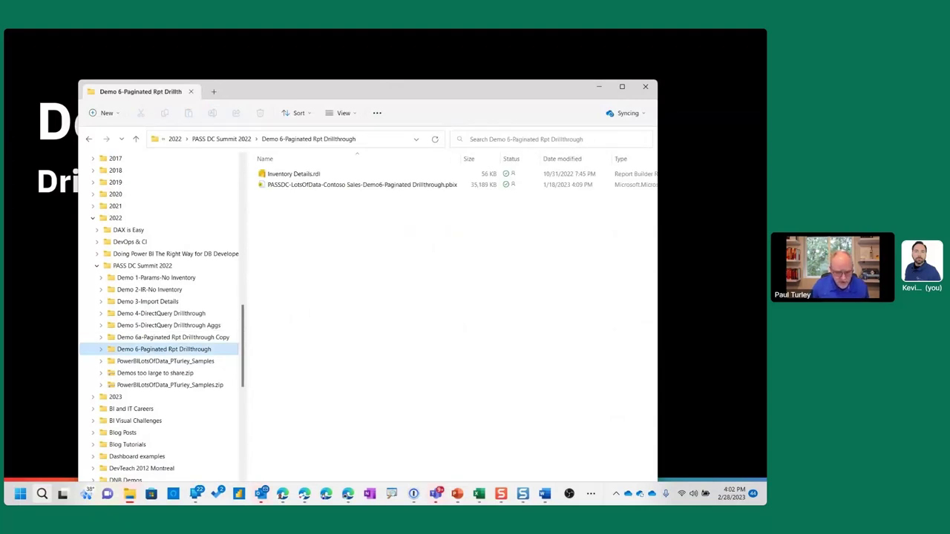
left_click(293, 174)
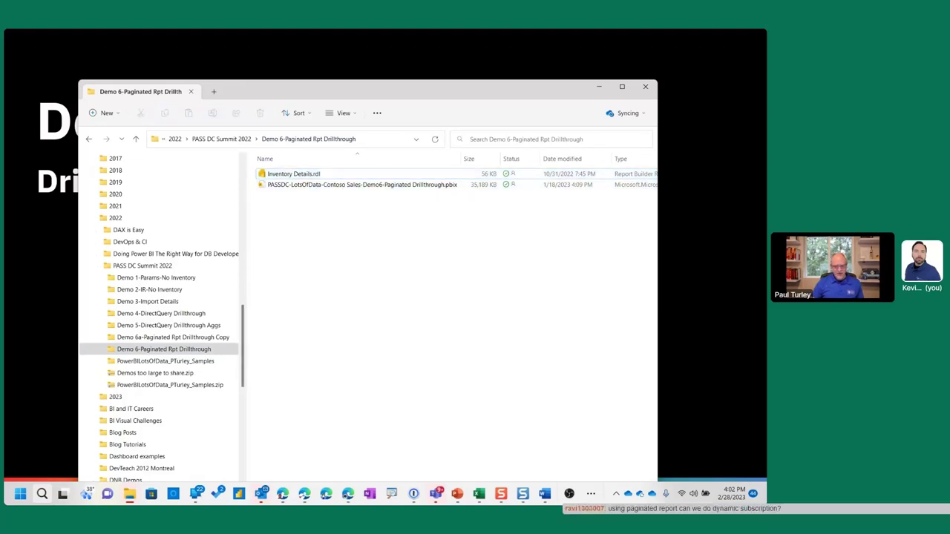
key("ctrl+a")
key("Return")
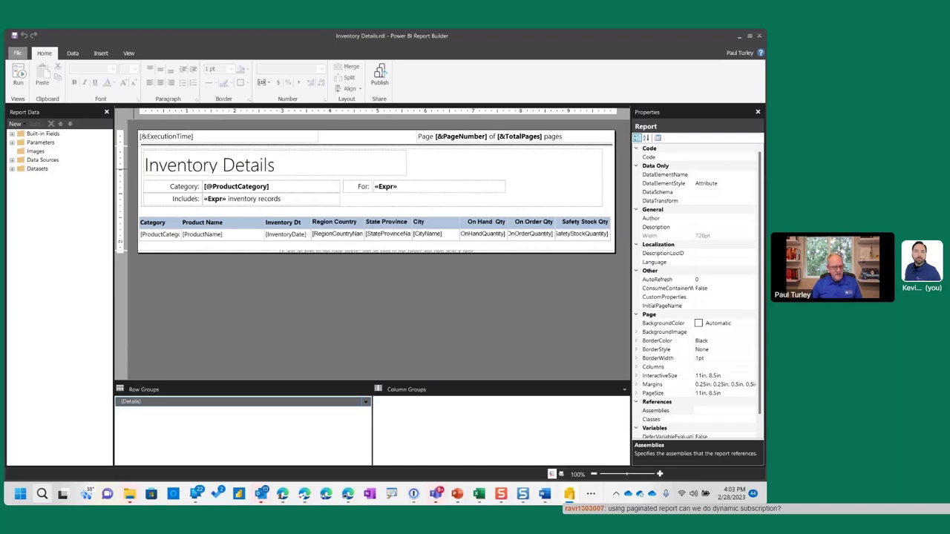
Inspect the ProductCategory, Year and Month report parameters and the ContosoDW data source of the Inventory Details report.
key("Right")
left_click(56, 151)
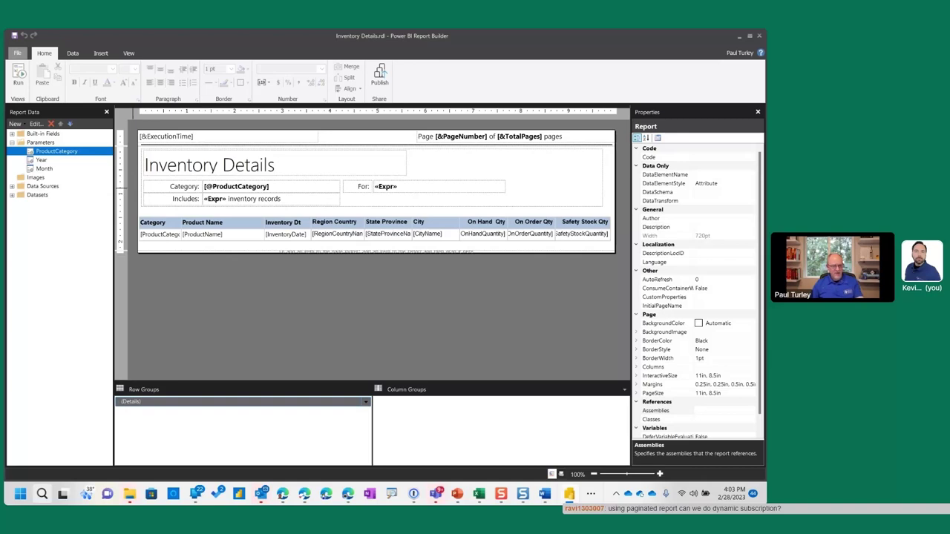
key("Down")
key("Down")
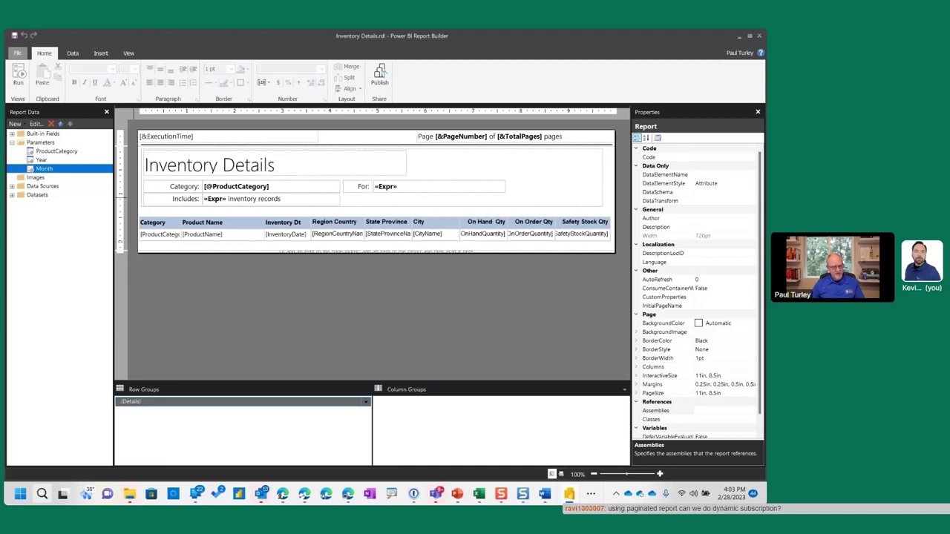
left_click(11, 185)
left_click(50, 194)
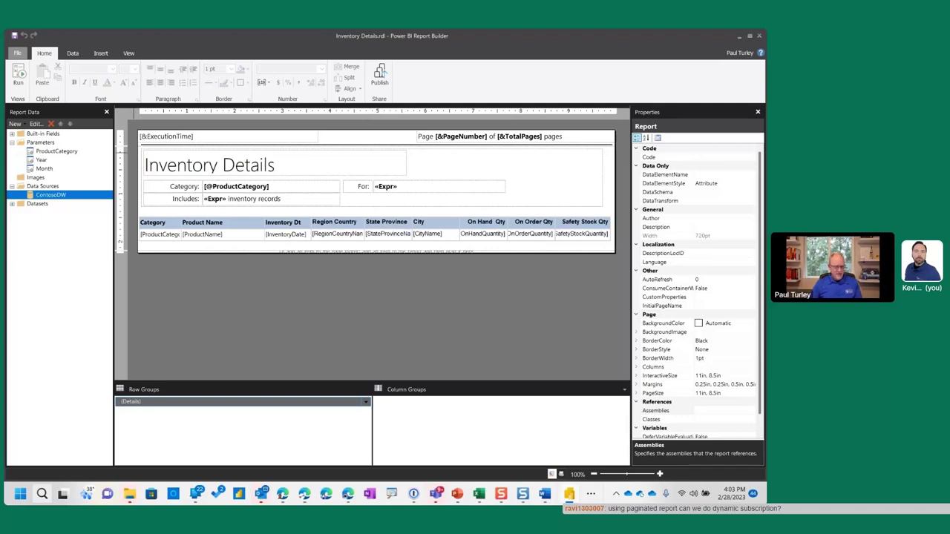
Review the InventoryDetails dataset's SQL query and its parameter filters in Dataset Properties, and close the dialog.
right_click(48, 194)
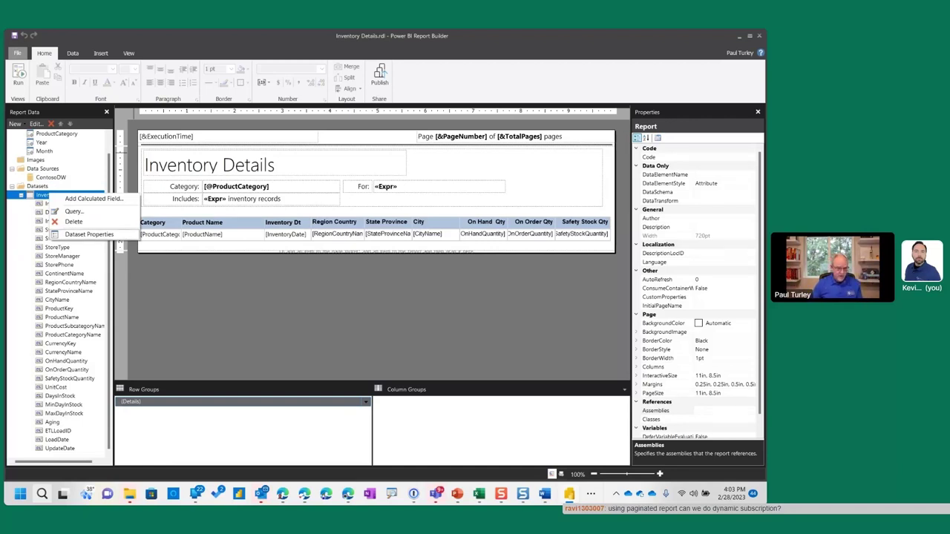
key("Escape")
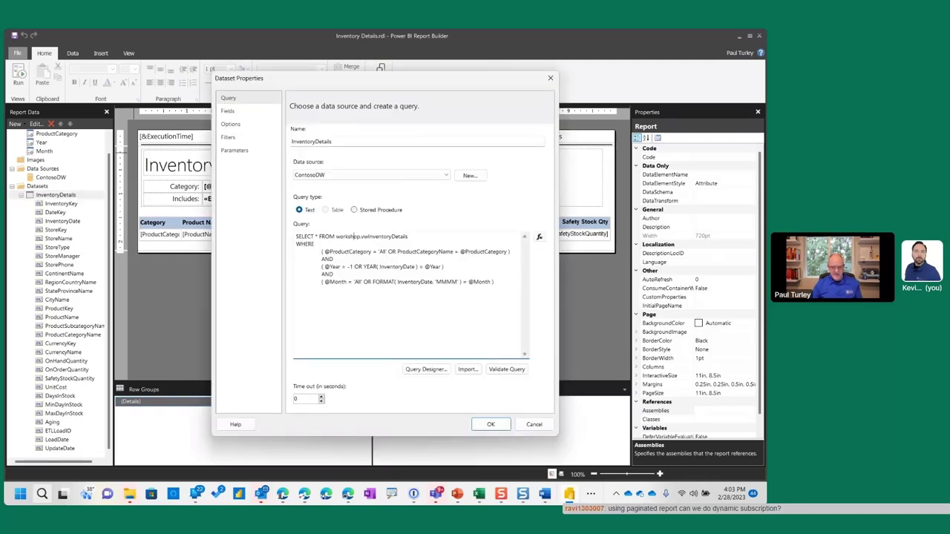
left_click_drag(409, 236, 336, 236)
left_click(348, 283)
left_click_drag(494, 282, 295, 236)
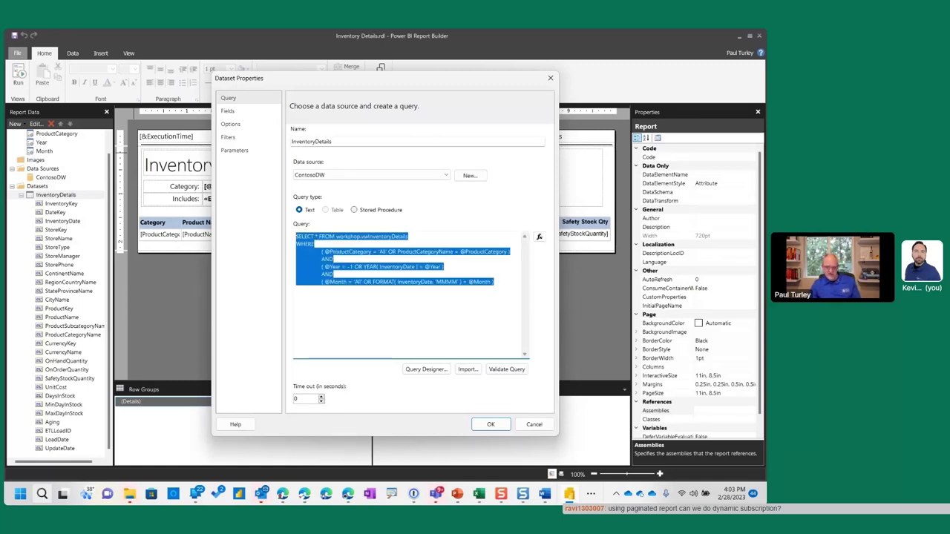
left_click(479, 282)
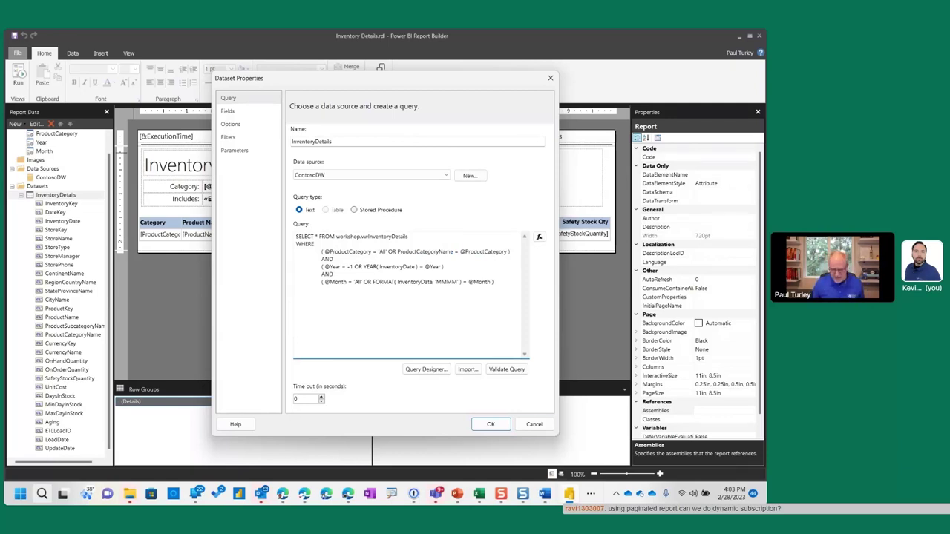
key("Return")
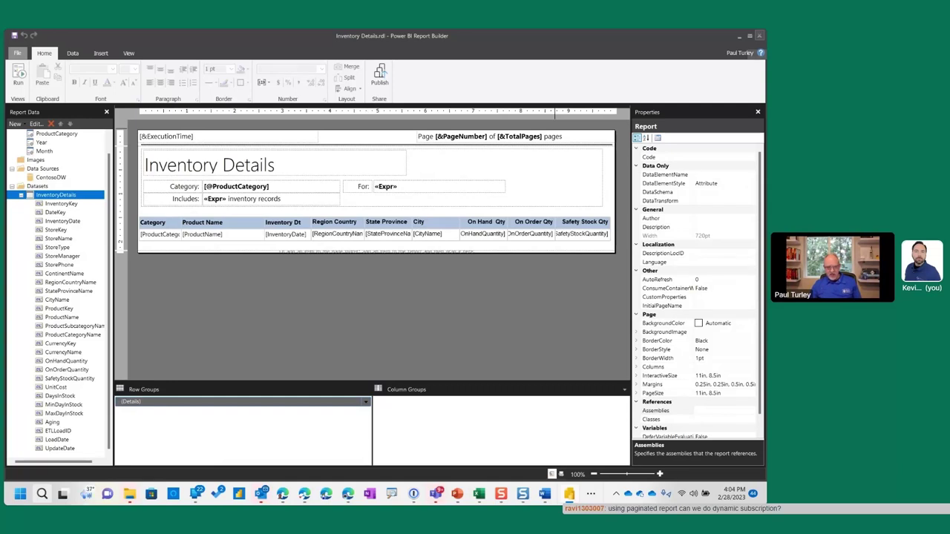
Minimize Report Builder and open the PASSDC-LotsOfData-Contoso Sales-Demo6-Paginated Drillthrough.pbix file in Power BI Desktop.
left_click(739, 36)
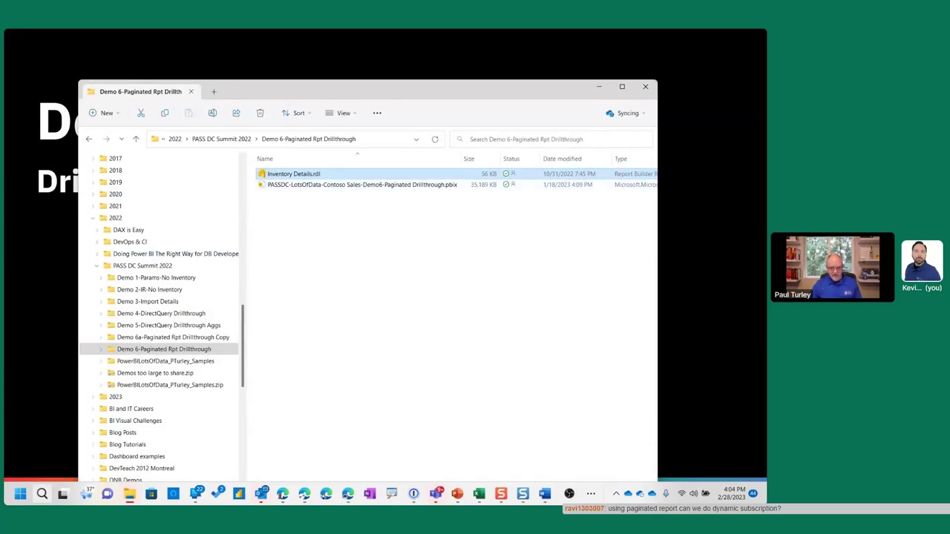
left_click(362, 184)
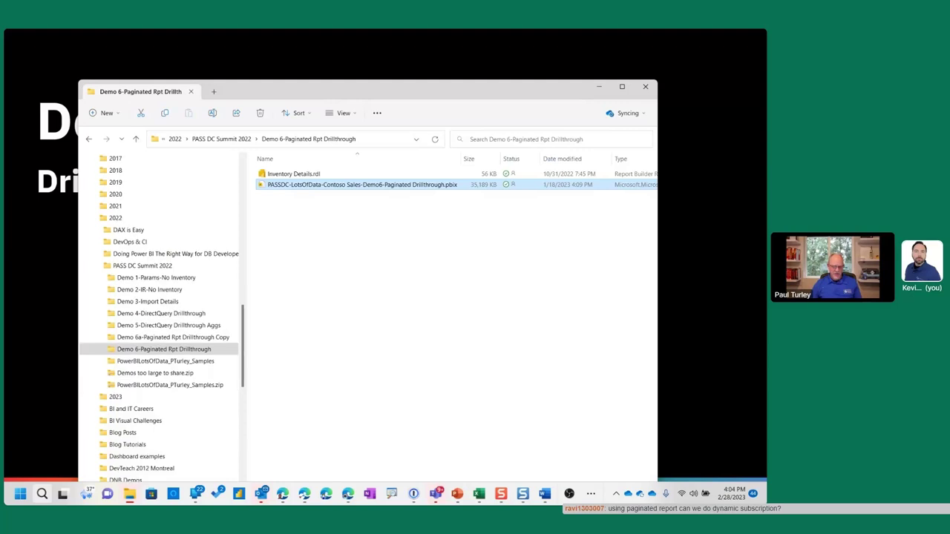
key("Return")
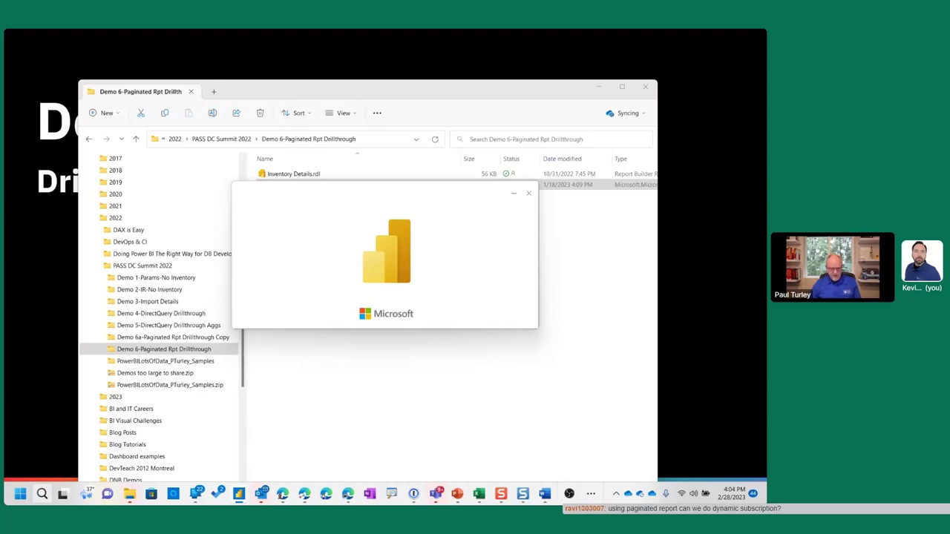
Switch to the Power BI service in the browser, open the Inventory Details report in the PASS Summit 2022 workspace, and select its URL.
key("alt+Tab")
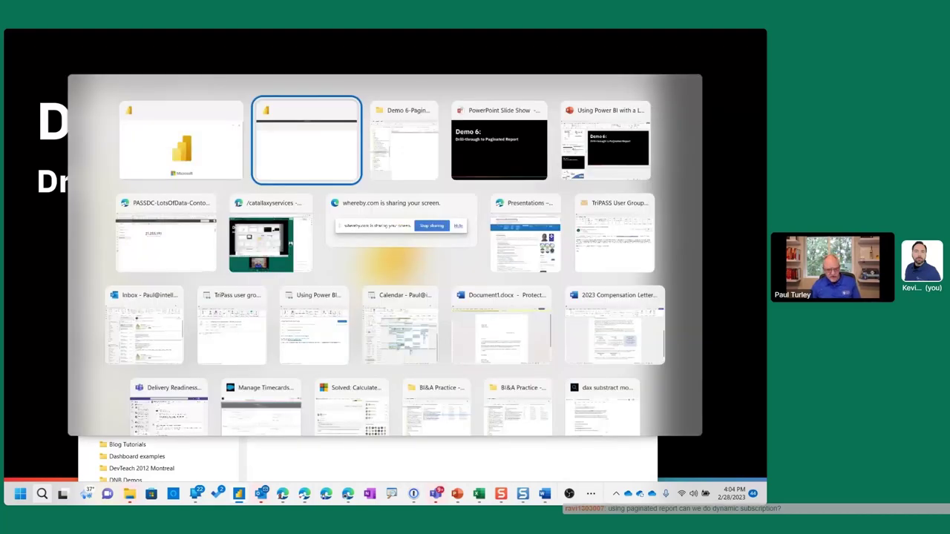
key("alt+Tab")
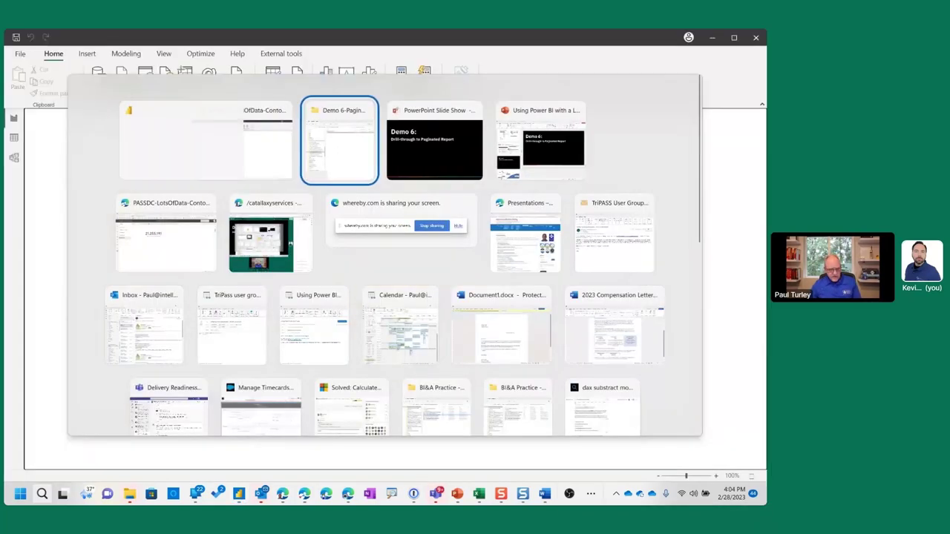
key("alt+Tab")
key("alt+Tab")
key("alt+Tab")
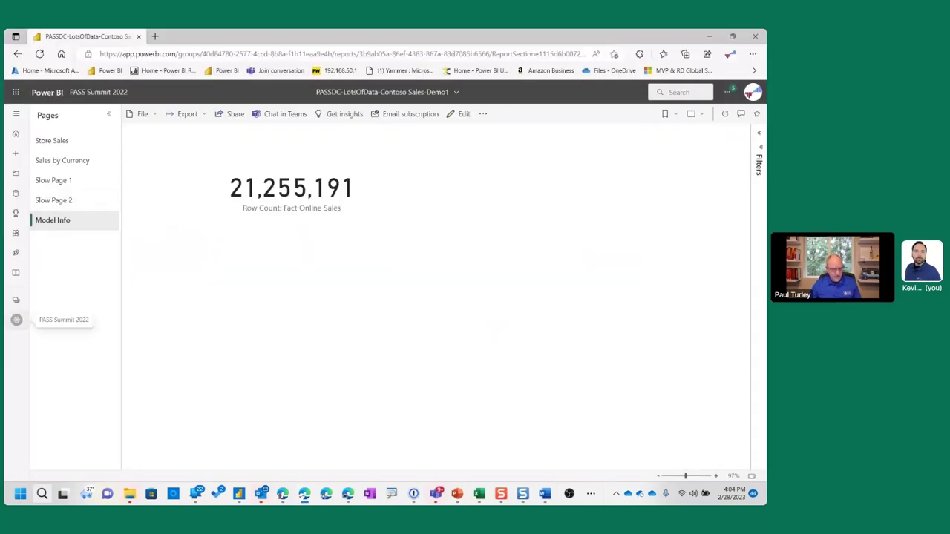
left_click(16, 320)
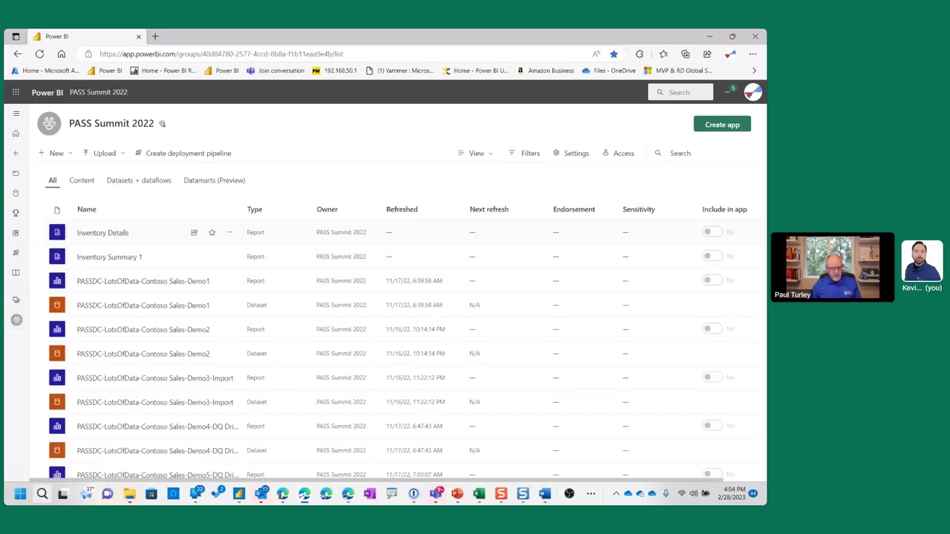
left_click(103, 232)
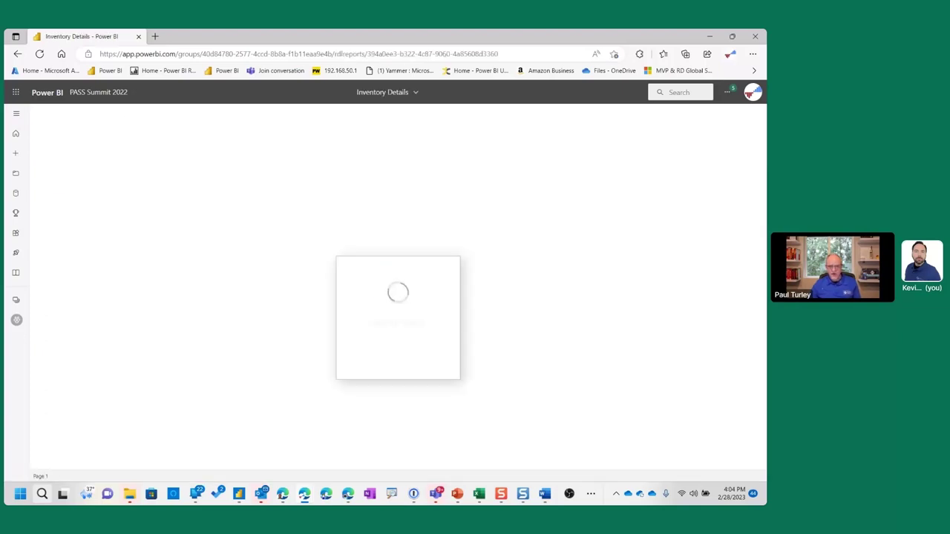
key("ctrl+l")
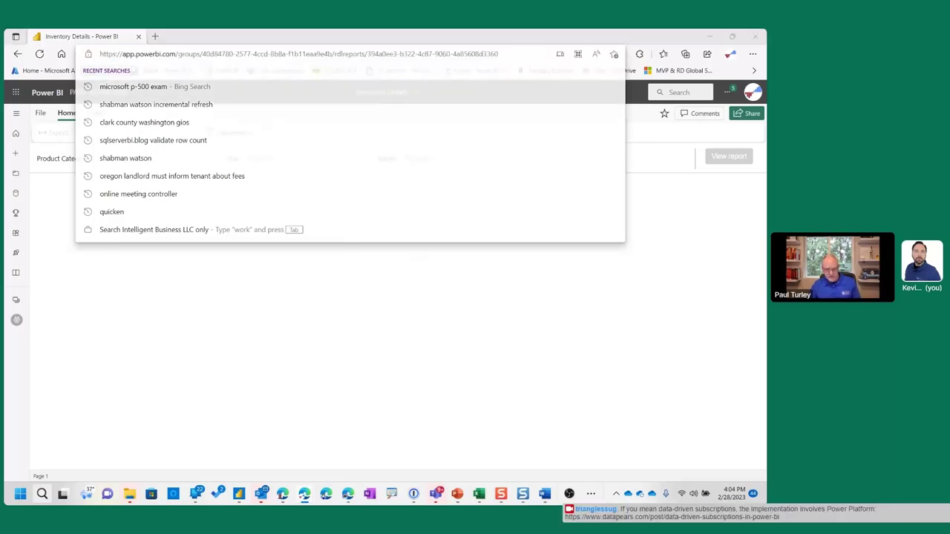
Switch to Power BI Desktop and view the Inventory Report Link measure's DAX formula in the Report Configuration table.
key("alt+Tab")
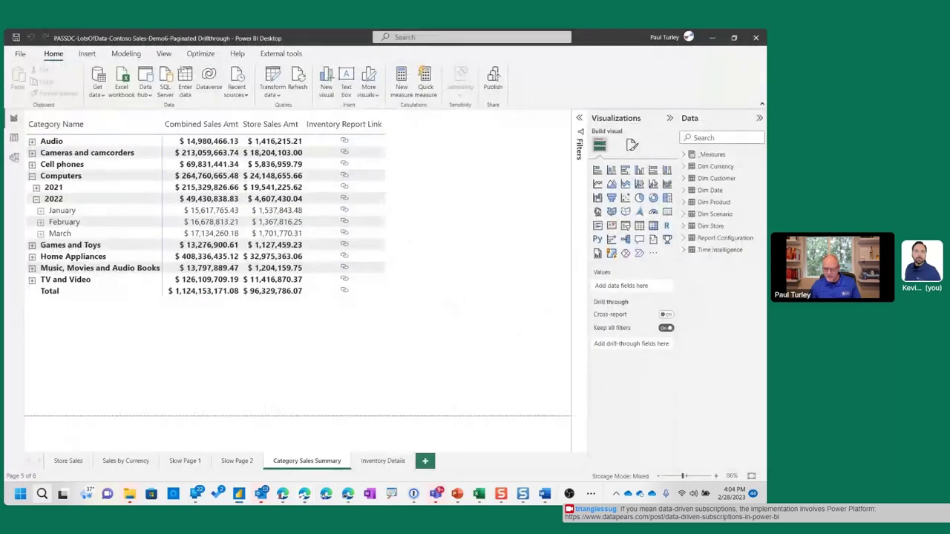
left_click(723, 239)
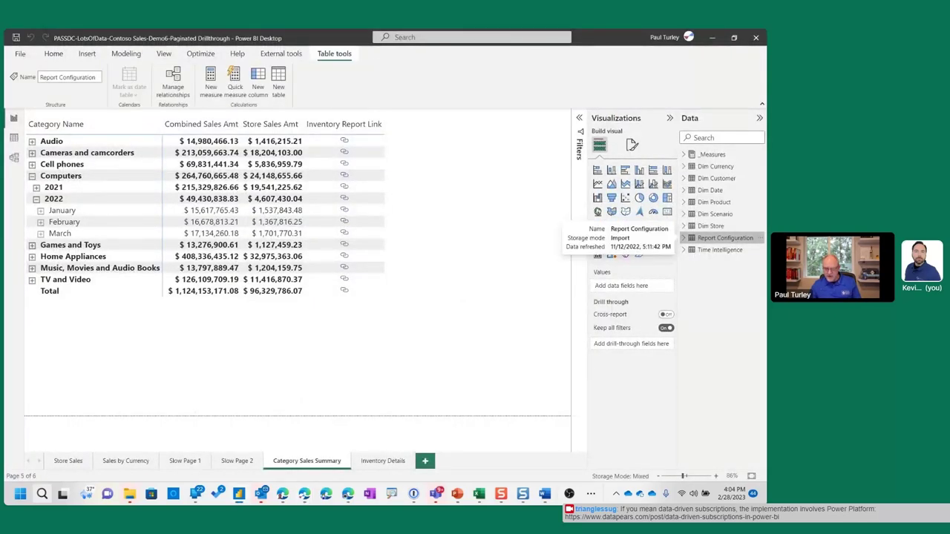
left_click(724, 238)
left_click_drag(679, 297, 607, 297)
left_click(672, 250)
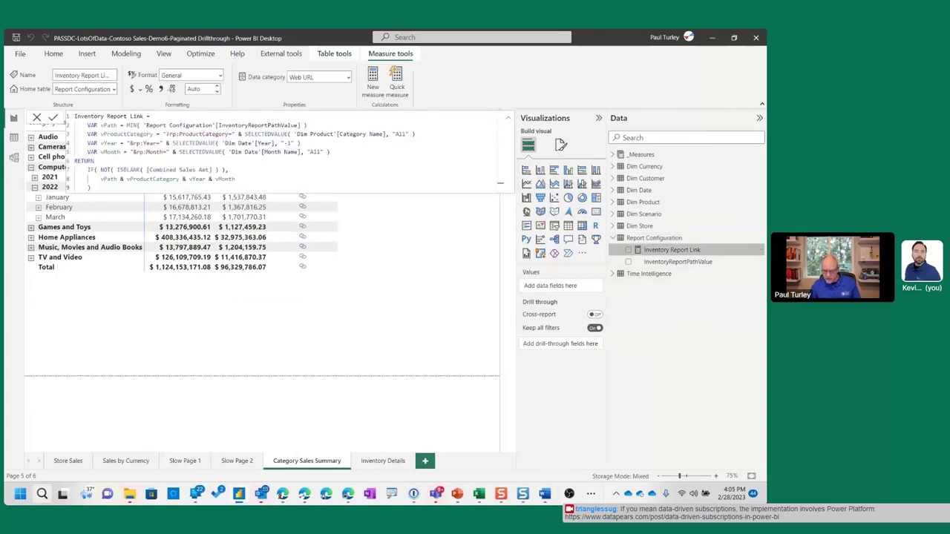
right_click(672, 251)
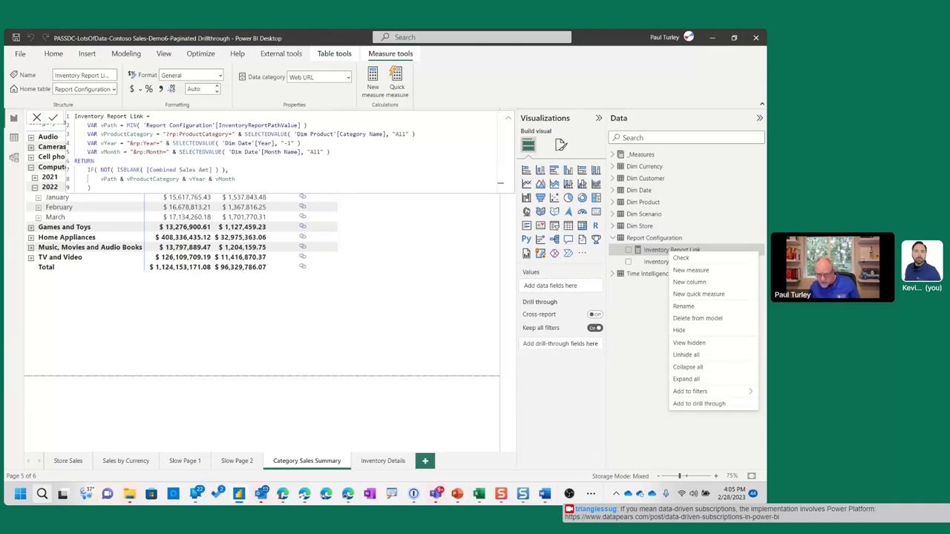
key("Escape")
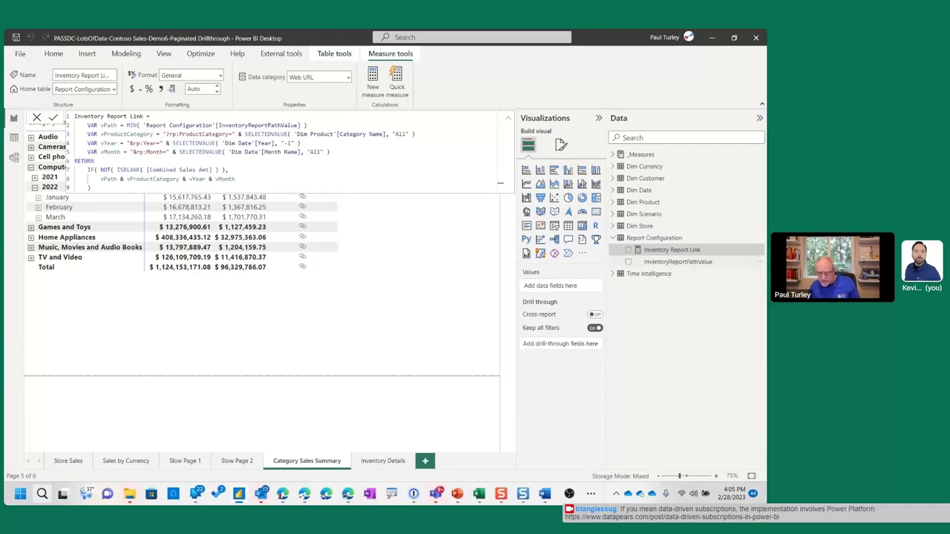
Open the Report Configuration table's query in Power Query Editor.
left_click(654, 237)
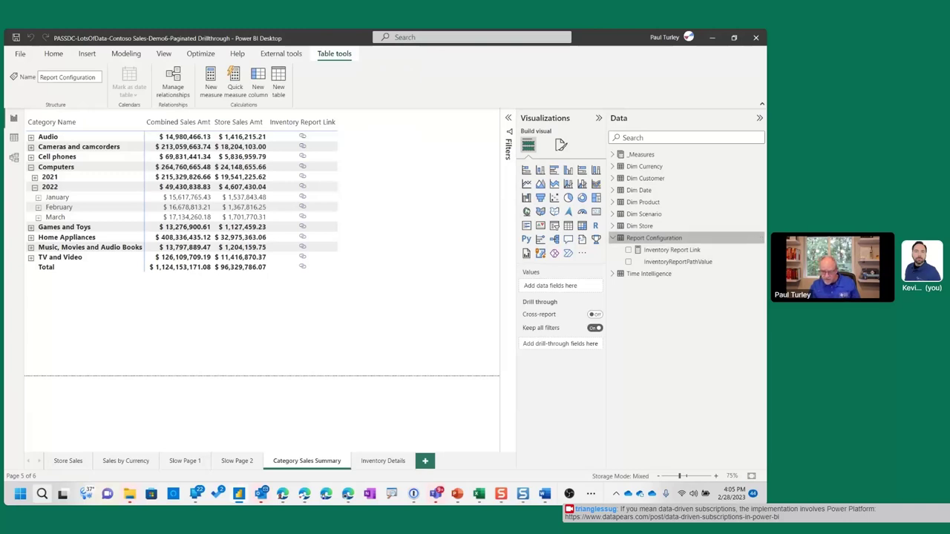
right_click(668, 238)
left_click(686, 291)
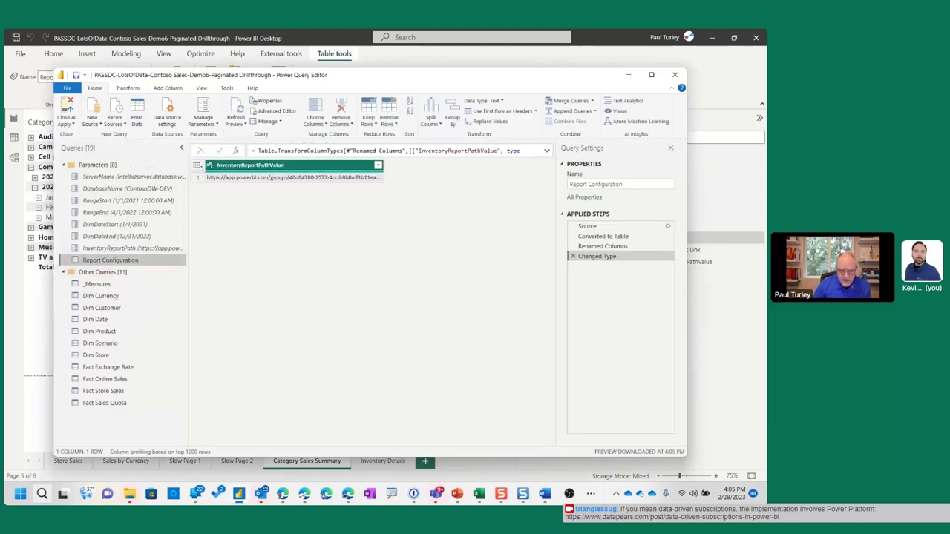
Review each applied step of the Report Configuration query from Source to Changed Type, including the Source step's settings.
left_click(591, 226)
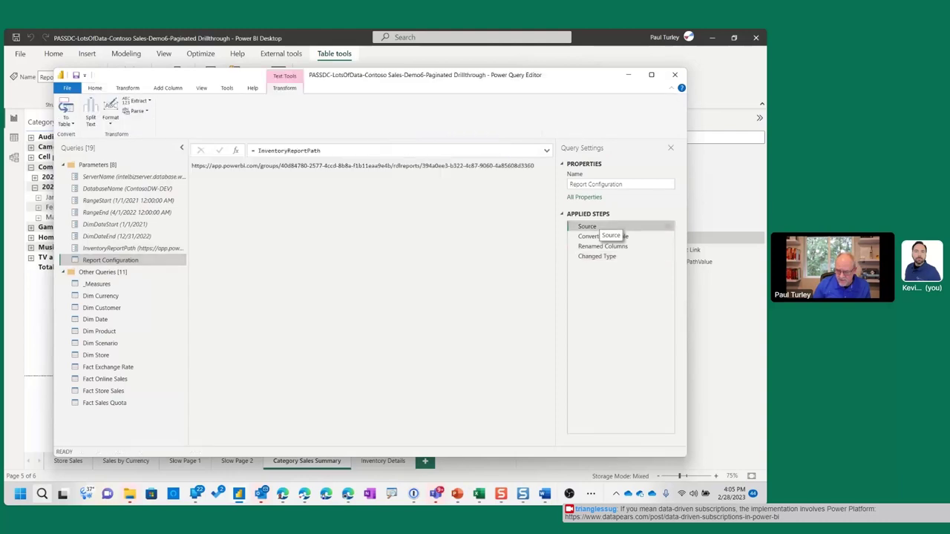
left_click(667, 226)
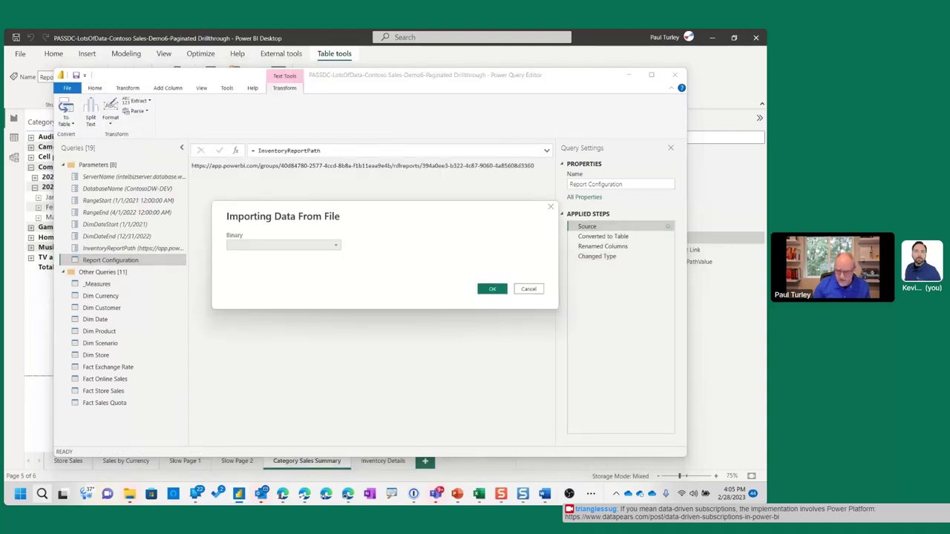
left_click(528, 289)
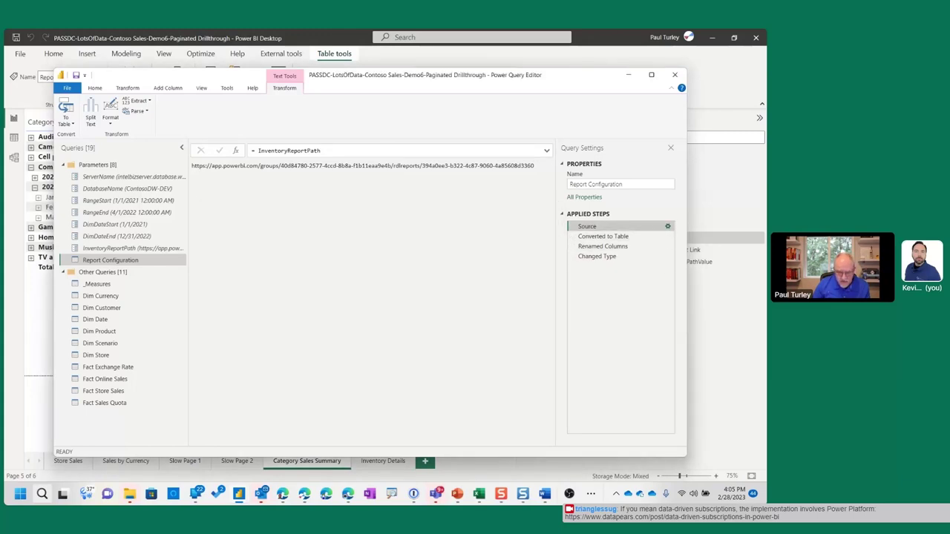
left_click(667, 227)
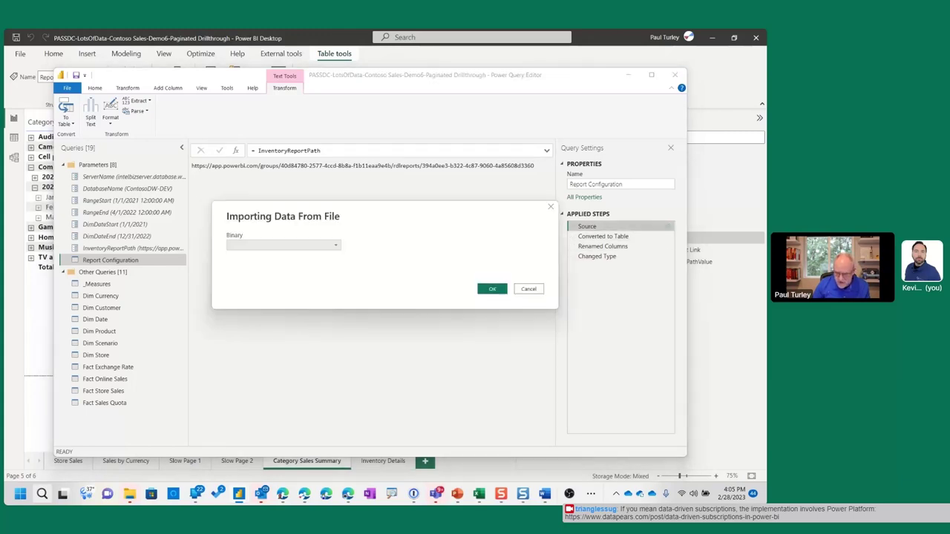
key("Escape")
left_click(602, 236)
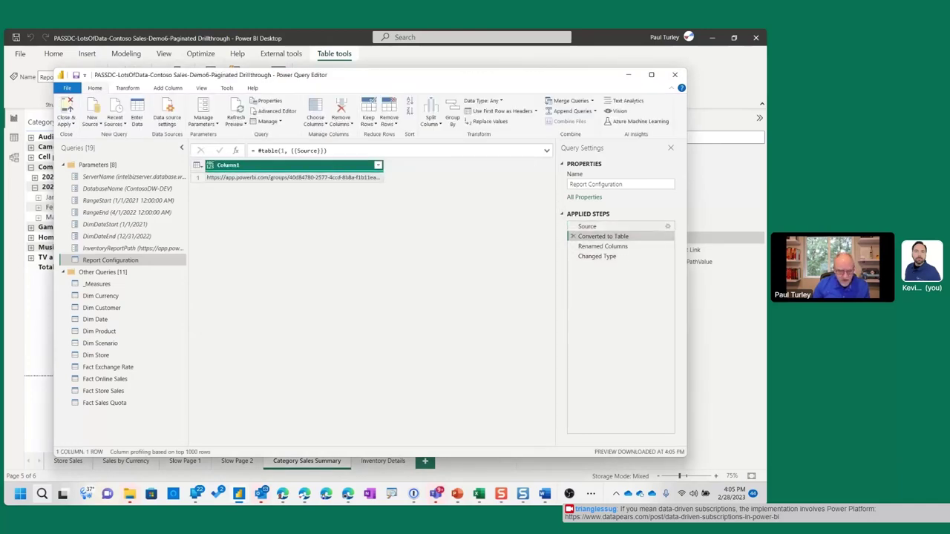
left_click(587, 226)
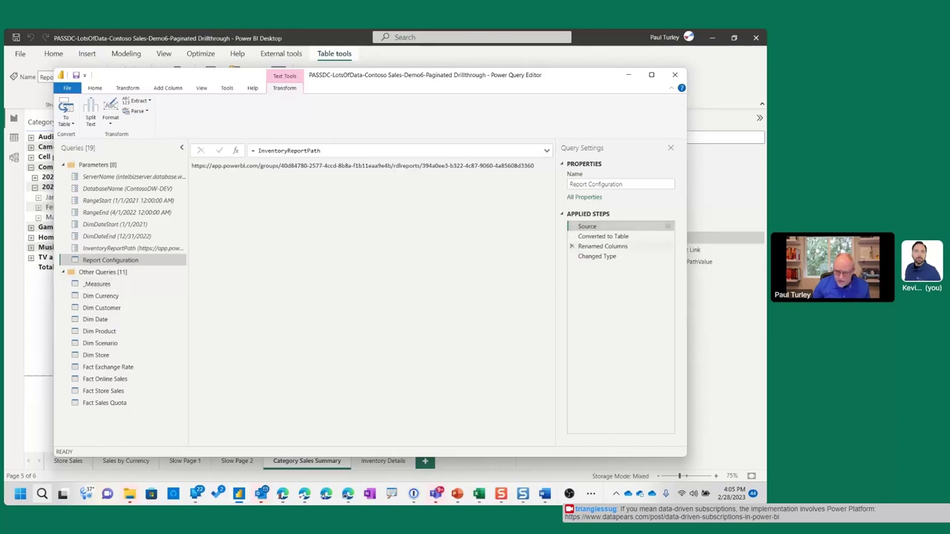
left_click(602, 236)
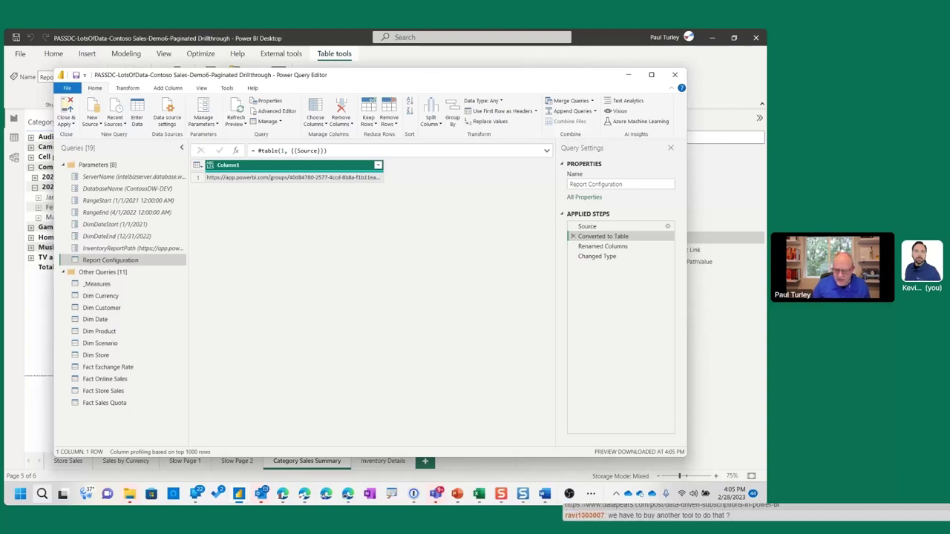
left_click(602, 246)
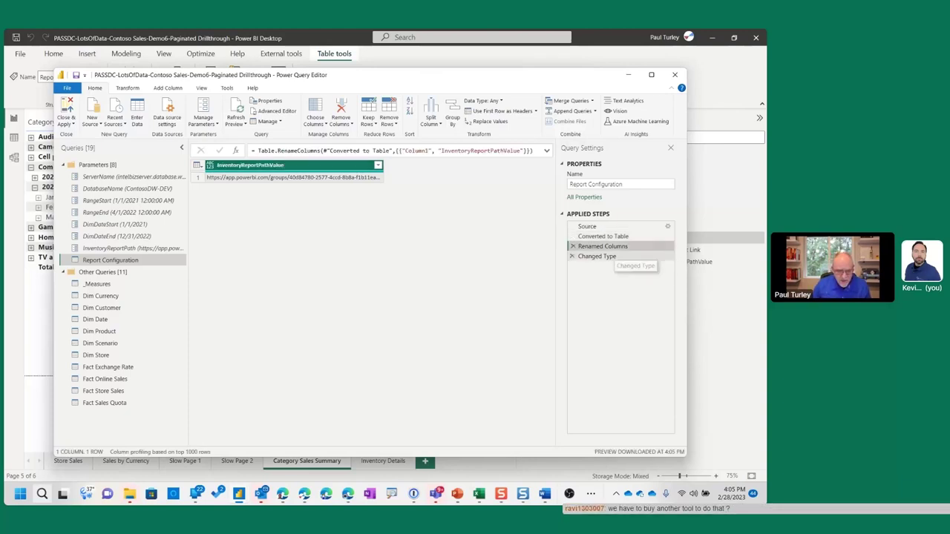
left_click(597, 256)
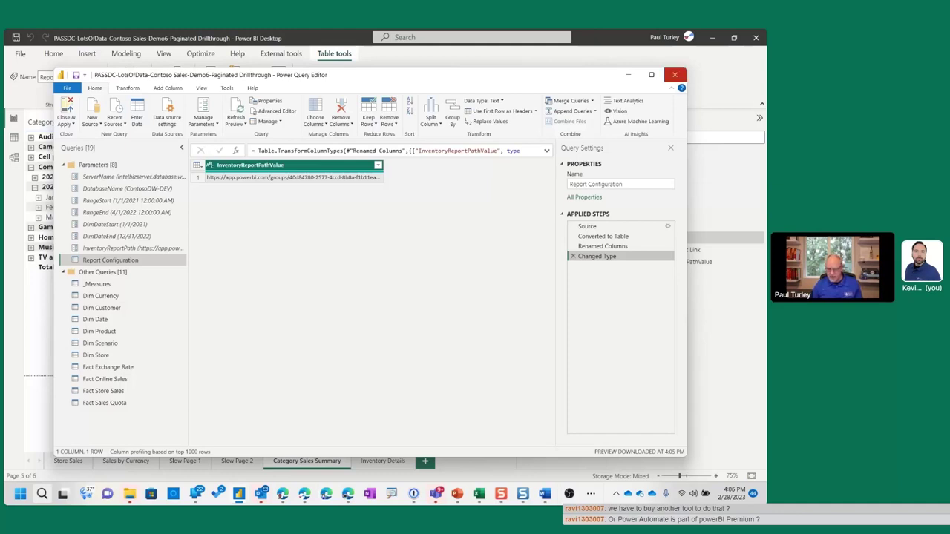
Close Power Query Editor and display the Inventory Report Link measure's DAX formula.
left_click(675, 74)
left_click(757, 250)
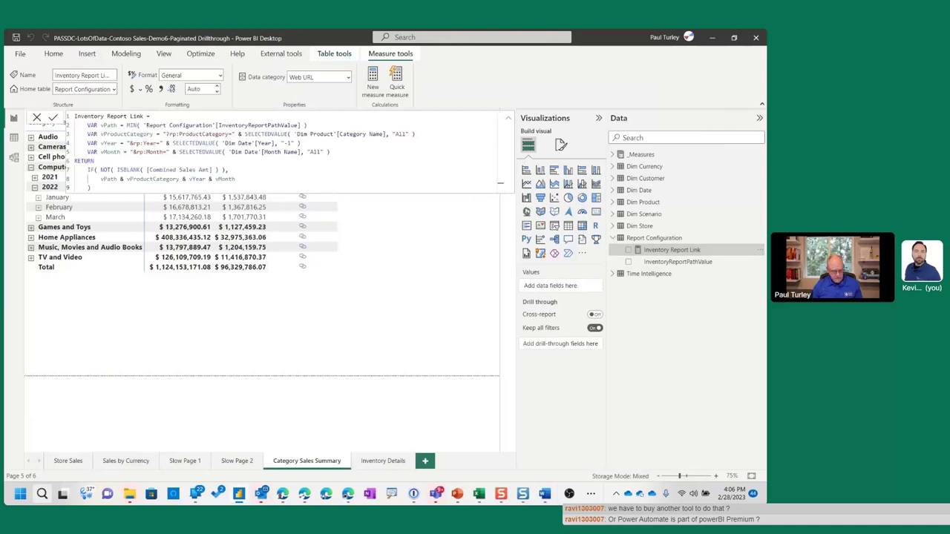
left_click(90, 187)
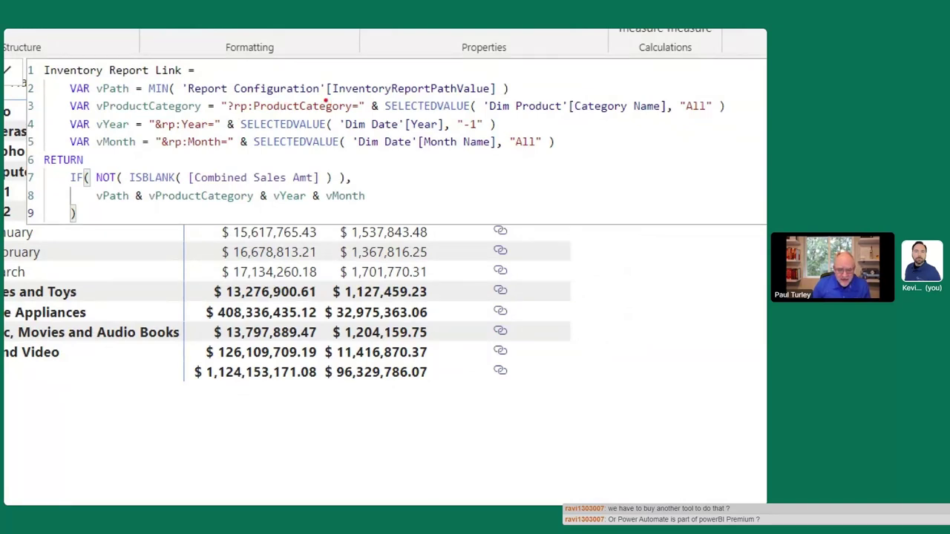
Mark up the report path, the ProductCategory, Year and Month parameters and their source columns in the magnified formula, and exit the markup.
left_click_drag(317, 100, 506, 94)
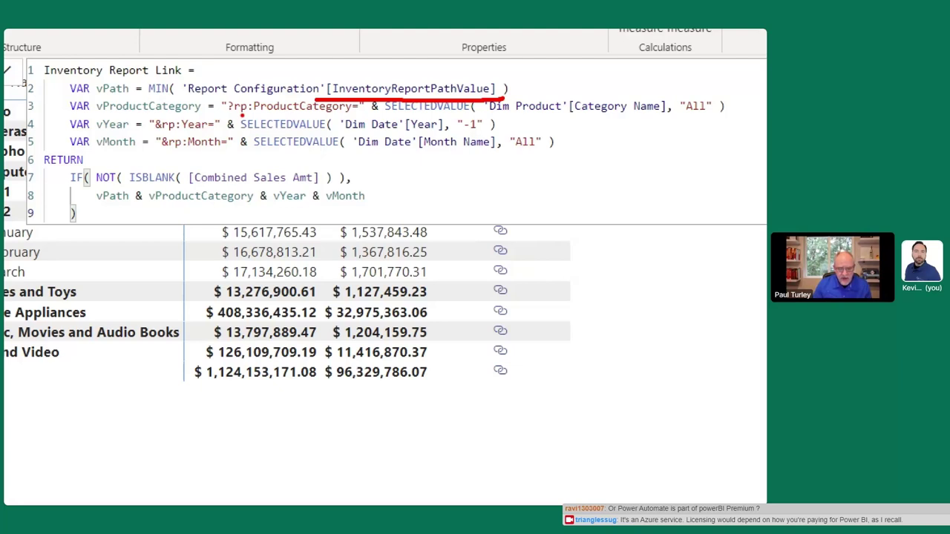
left_click_drag(251, 114, 356, 113)
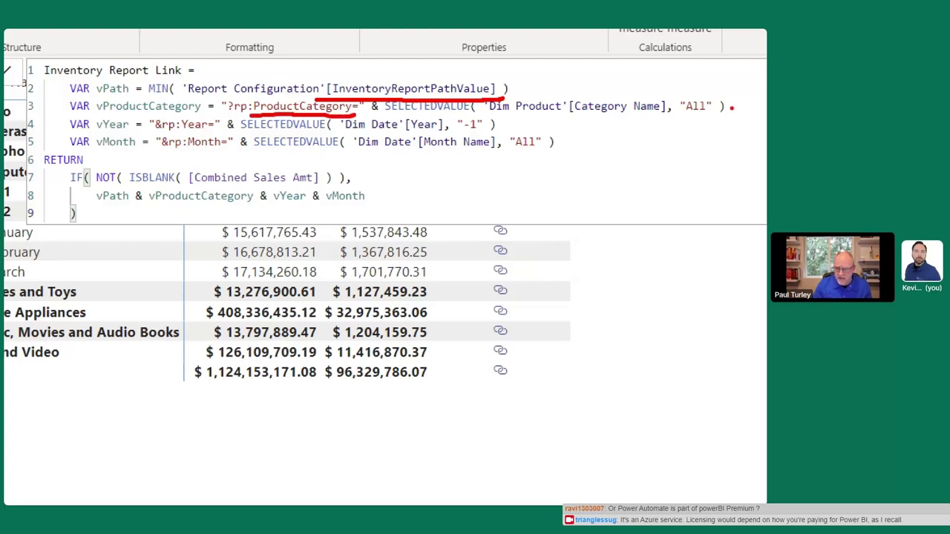
left_click_drag(602, 94, 658, 91)
mouse_move(598, 93)
left_mouse_down()
mouse_move(564, 126)
mouse_move(666, 100)
mouse_move(657, 90)
left_mouse_up()
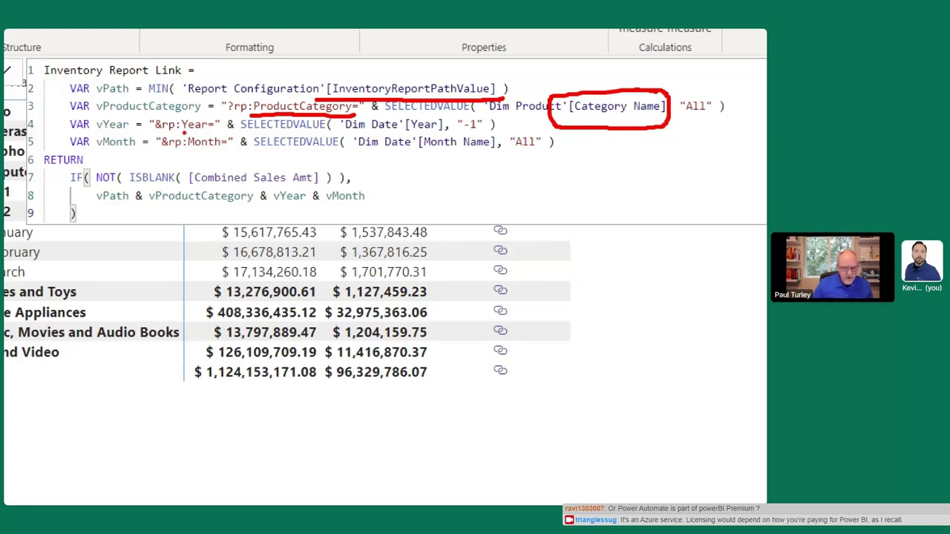
left_click_drag(158, 132, 211, 131)
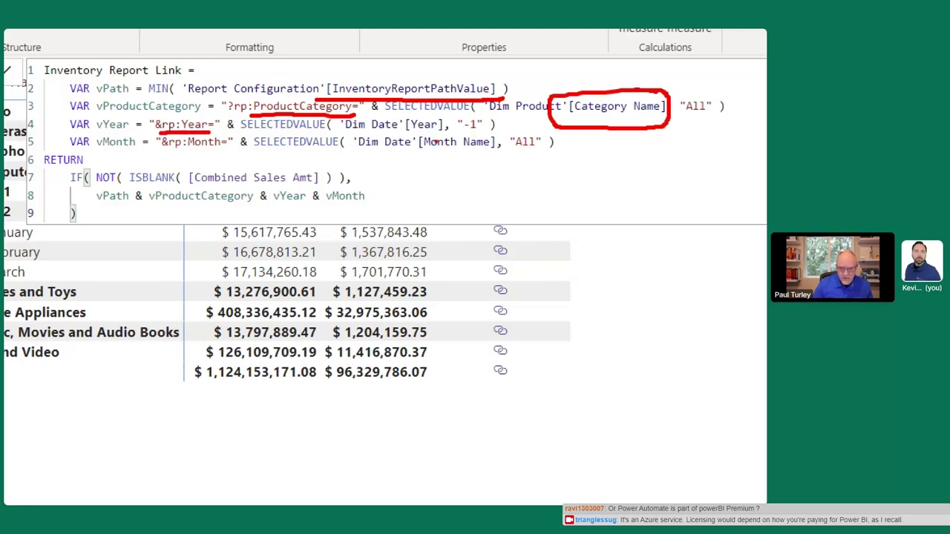
mouse_move(405, 128)
left_mouse_down()
mouse_move(459, 127)
mouse_move(410, 132)
left_mouse_up()
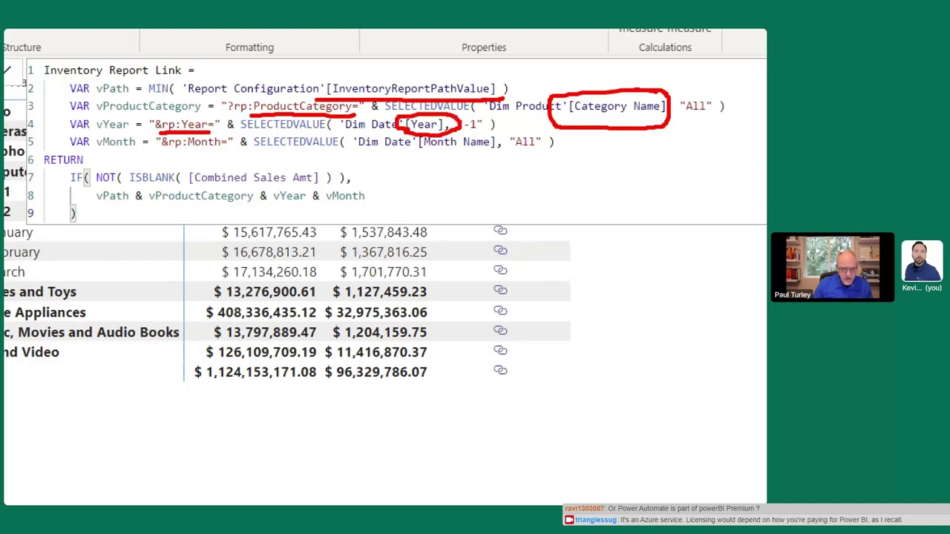
left_click_drag(168, 151, 217, 152)
mouse_move(491, 130)
left_mouse_down()
mouse_move(414, 141)
mouse_move(414, 154)
mouse_move(472, 159)
mouse_move(495, 156)
left_mouse_up()
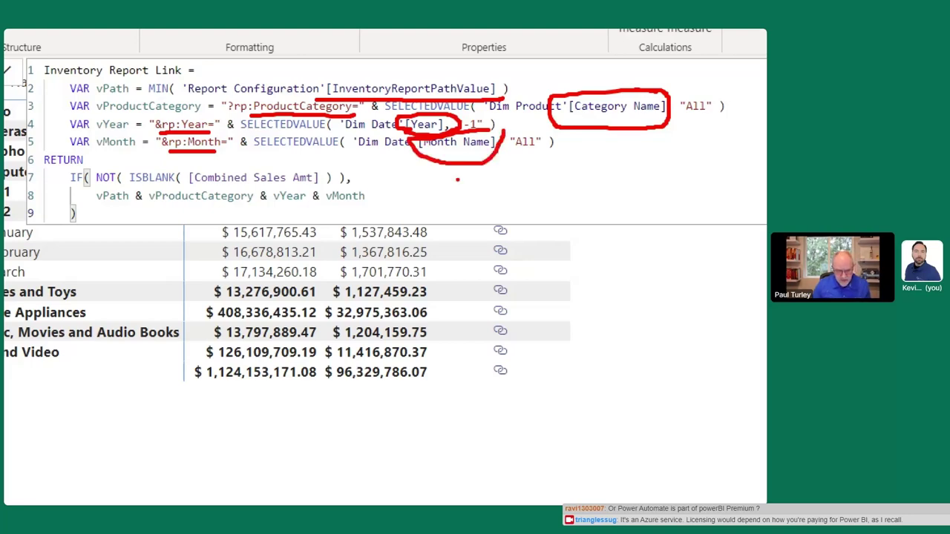
key("Escape")
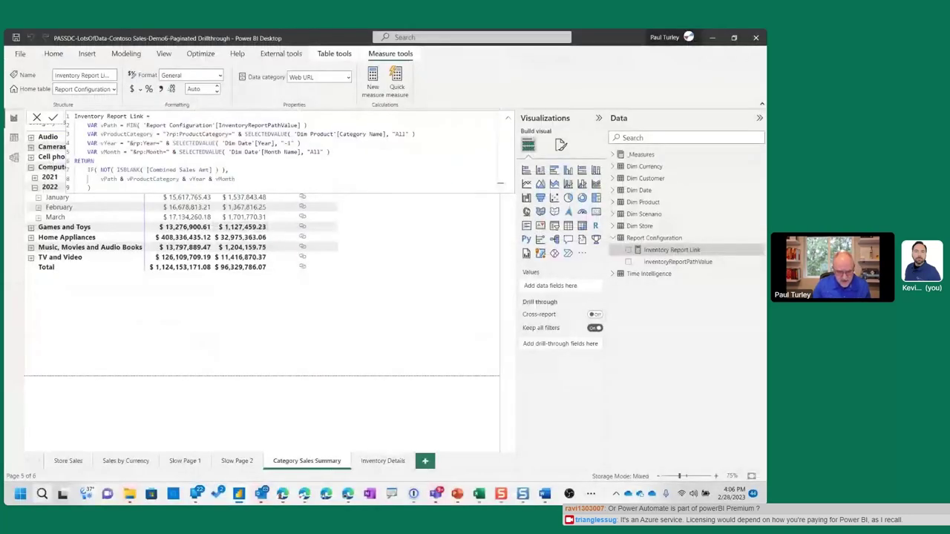
Select the Category Sales Summary matrix to view its fields and display the Inventory Report Link measure's formula again.
left_click(302, 247)
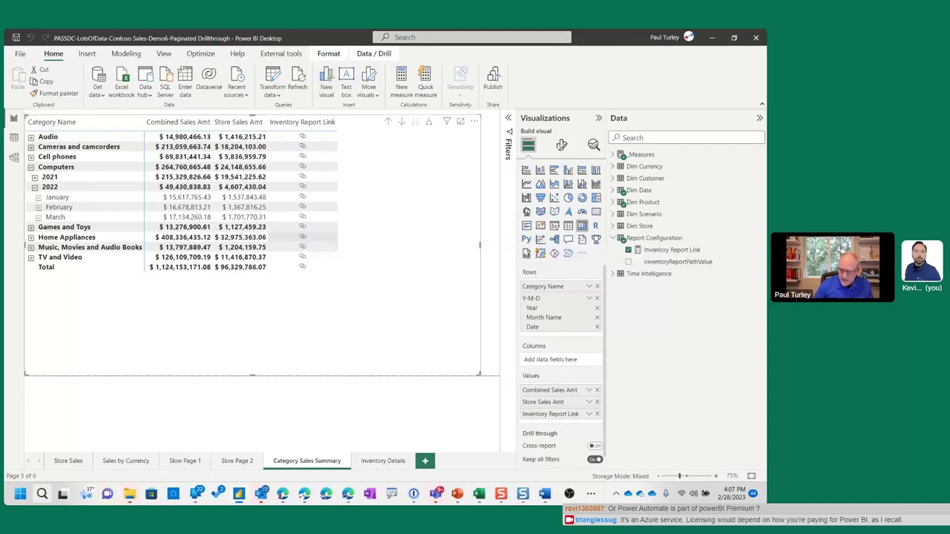
left_click(672, 249)
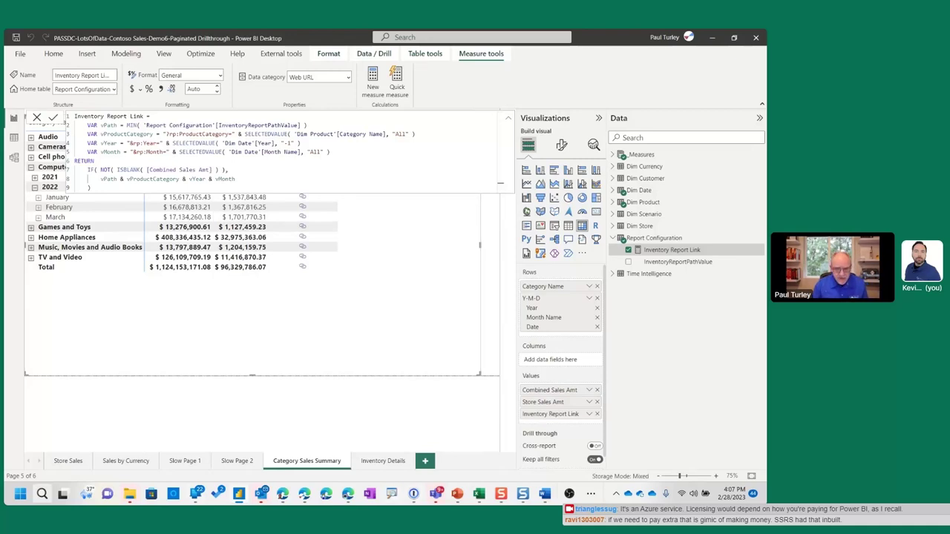
Switch to the Power BI service in the browser and open the PASSDC-LotsOfData-Contoso Sales-Demo6-Paginated Drillthrough report from the PASS Summit 2022 workspace.
key("alt+Tab")
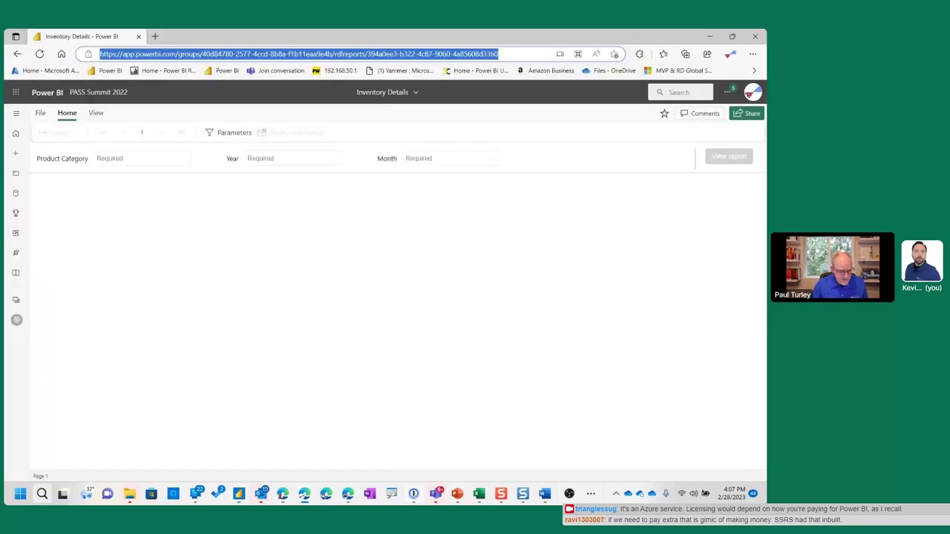
key("Return")
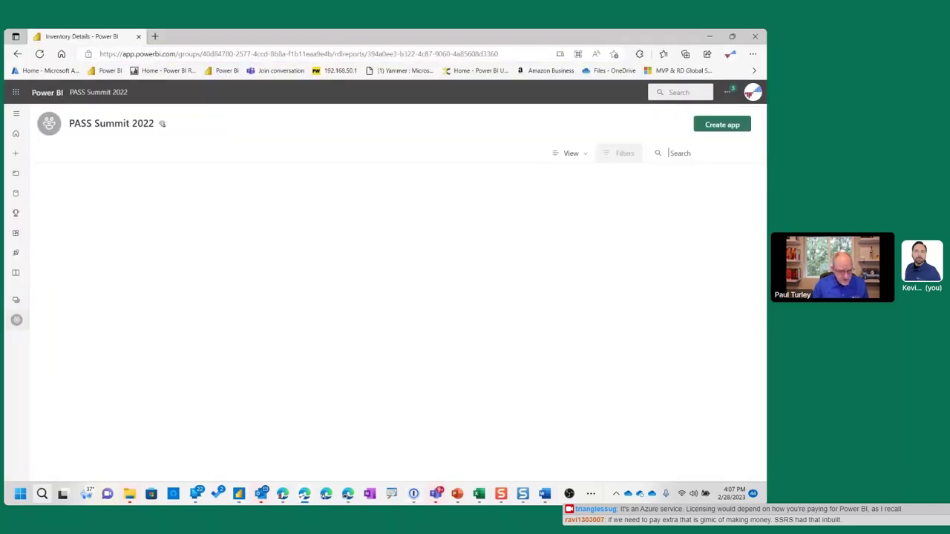
scroll(149, 337, "down", 2)
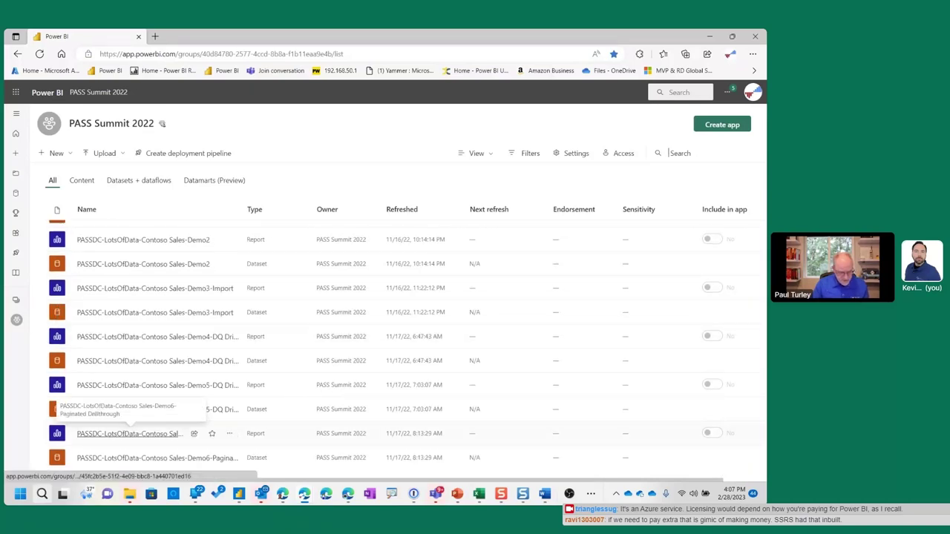
left_click(126, 433)
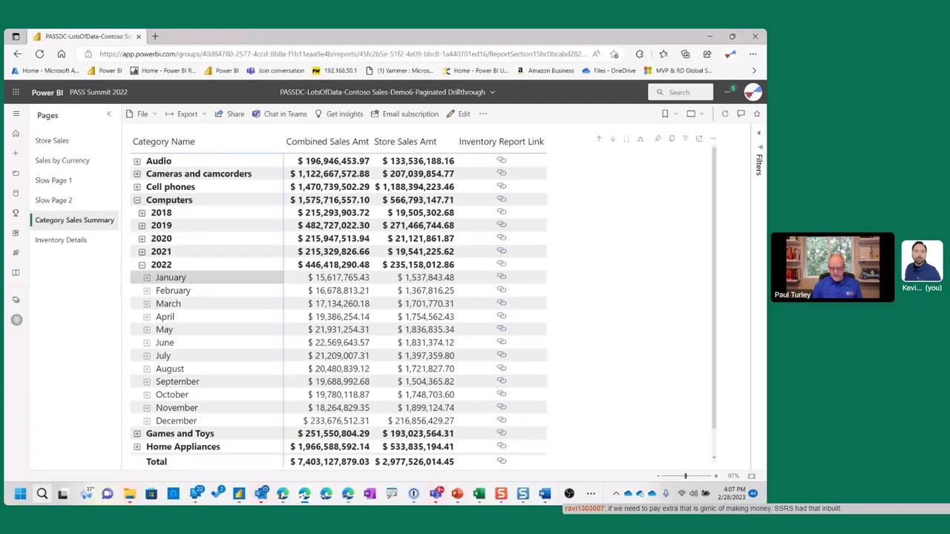
Drill through from the Computers January 2022 row to the Inventory Details paginated report, and compare it with the Category Sales Summary page.
left_click(501, 264)
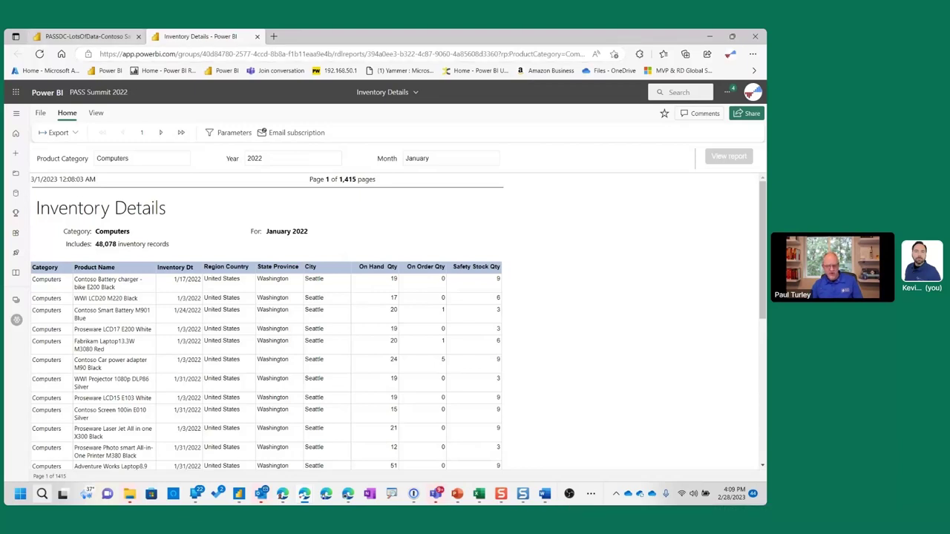
key("ctrl+shift+Tab")
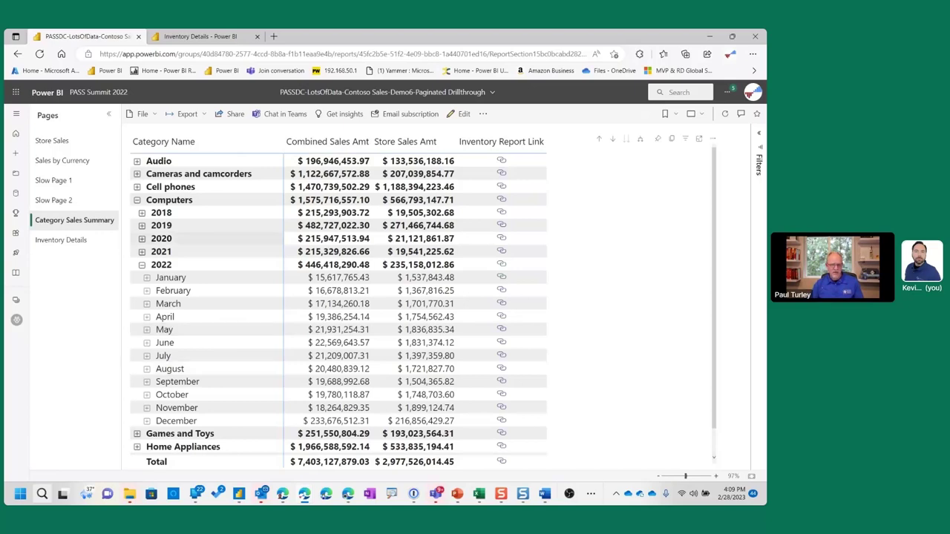
left_click(198, 36)
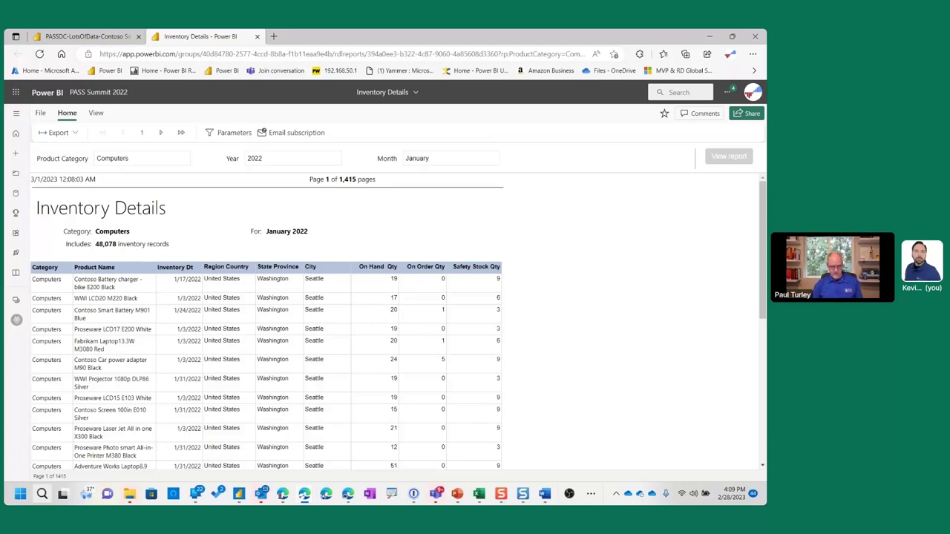
Switch to the PowerPoint slide show at the Demo 6 slide.
key("alt+Tab")
key("alt+Tab")
key("alt+Tab")
key("alt+Tab")
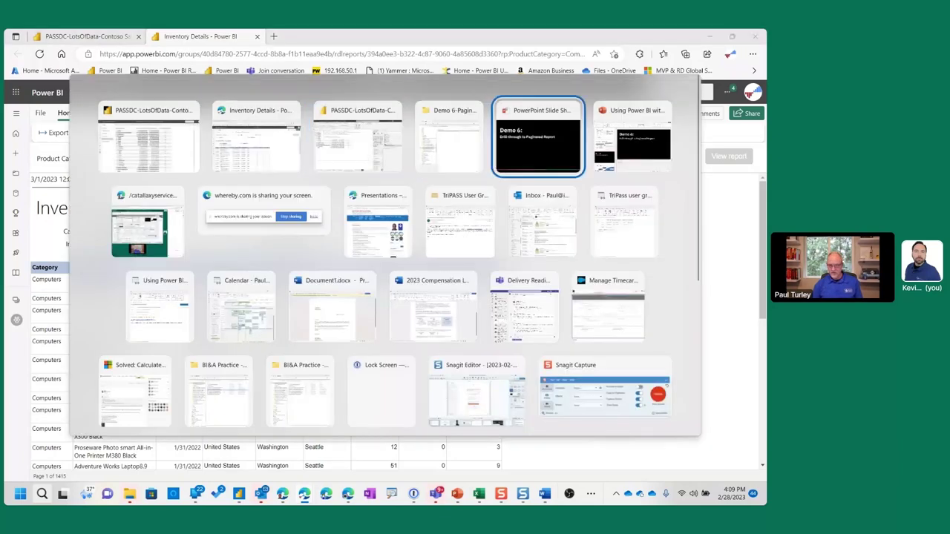
key("alt+Tab")
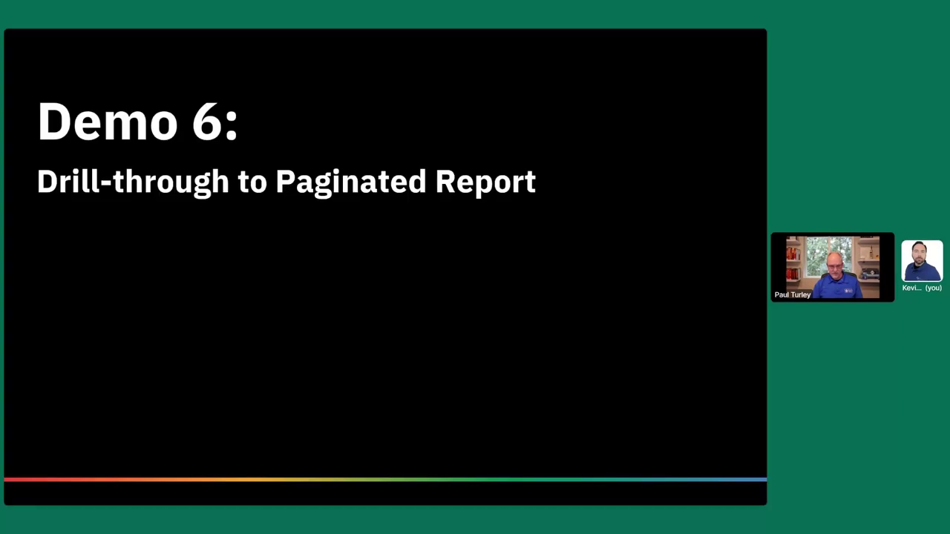